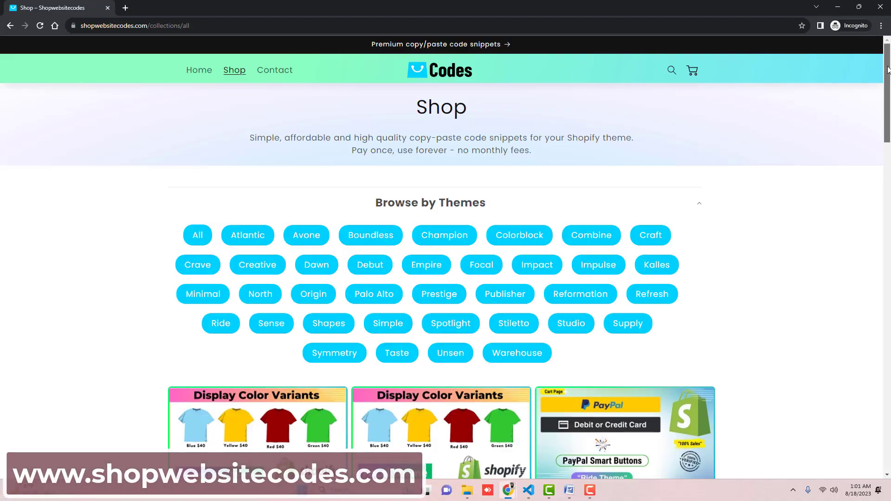
Open documentation.txt from the paypal-buttons-refresh folder in VS Code, then return to Shopify Themes.
{"action": "left_click_drag", "start_coordinate": [889, 67], "coordinate": [889, 175]}
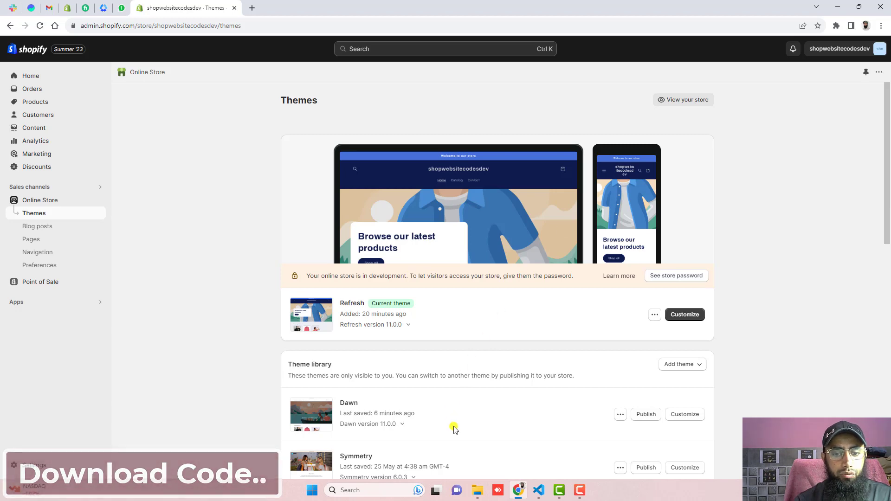
{"action": "left_click", "coordinate": [477, 490]}
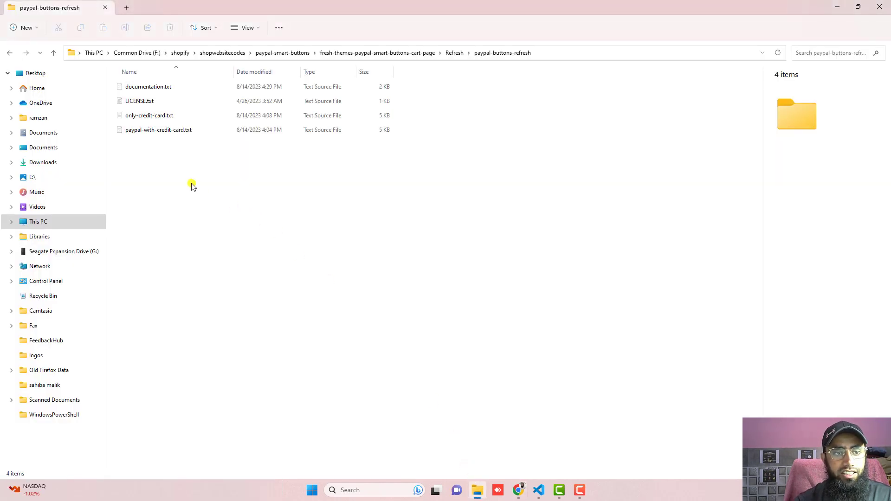
{"action": "left_click_drag", "start_coordinate": [193, 186], "coordinate": [211, 185]}
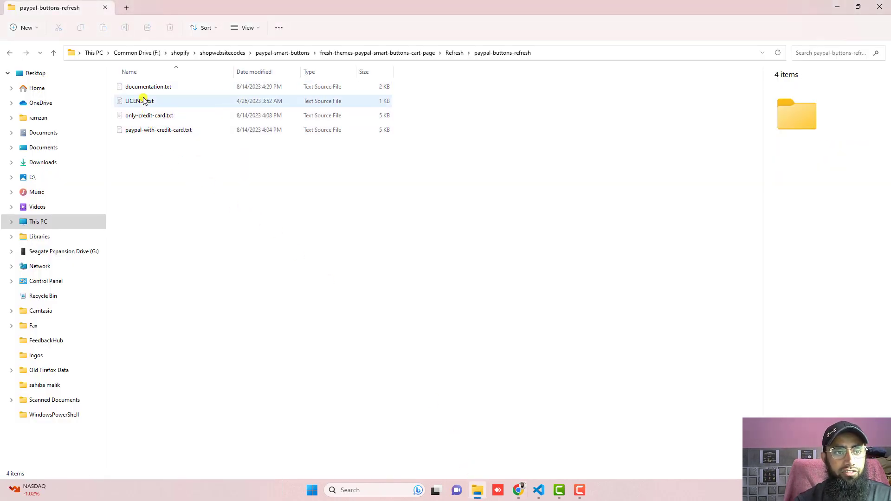
{"action": "double_click", "coordinate": [139, 88]}
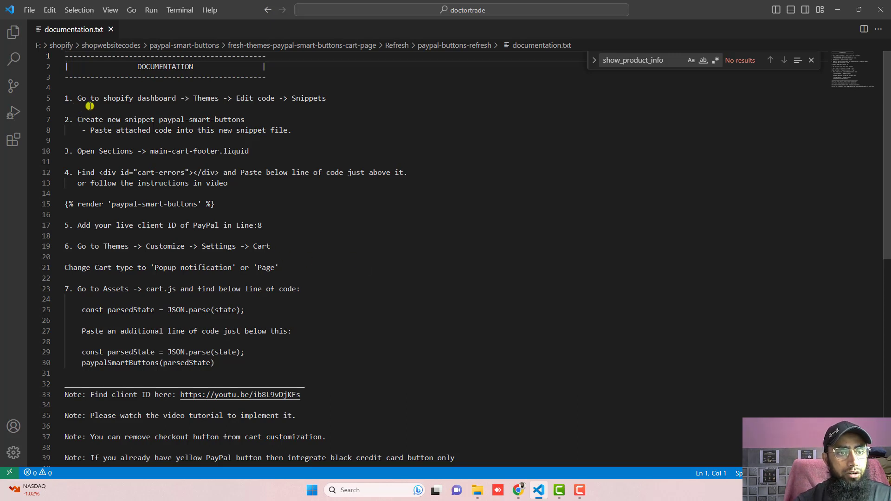
{"action": "left_click", "coordinate": [518, 491]}
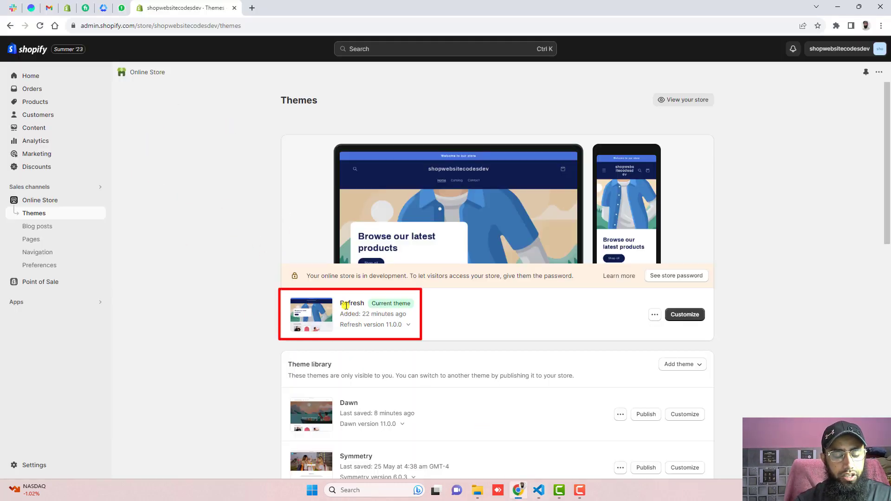
Show the ••• actions menu for the current Refresh theme.
{"action": "left_click", "coordinate": [654, 315]}
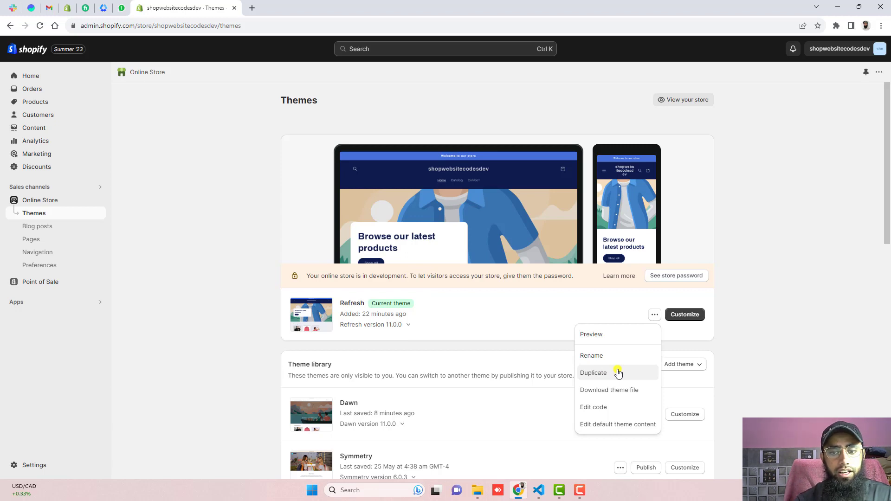
Open the Refresh theme's code editor, collapse Layout and Templates, and expand Snippets.
{"action": "left_click", "coordinate": [620, 407]}
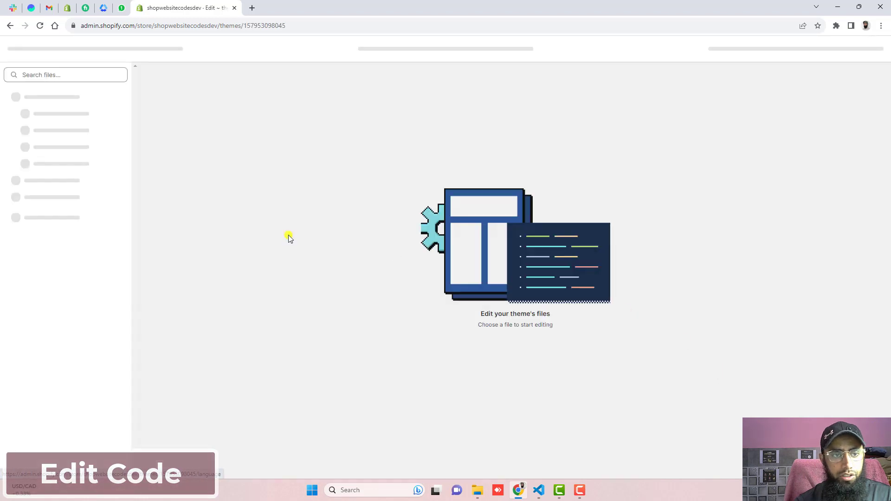
{"action": "left_click", "coordinate": [37, 95]}
{"action": "left_click", "coordinate": [40, 115]}
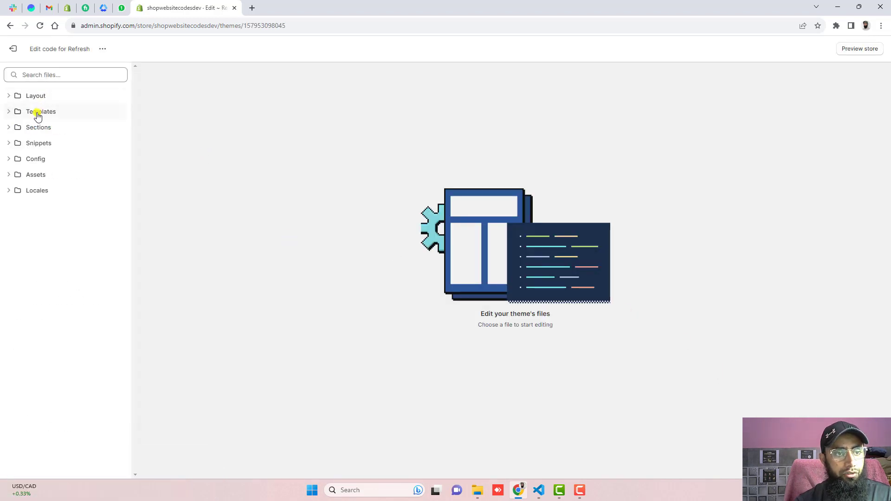
{"action": "left_click", "coordinate": [540, 491]}
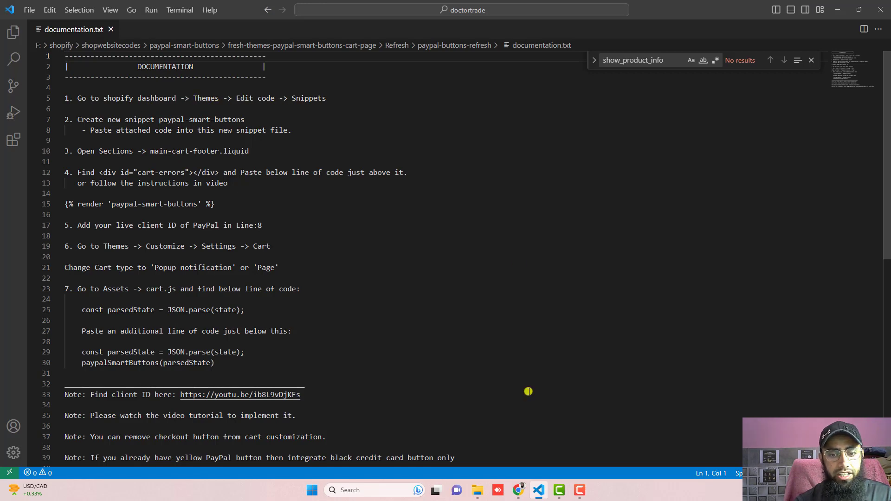
{"action": "left_click", "coordinate": [540, 491]}
{"action": "left_click", "coordinate": [51, 144]}
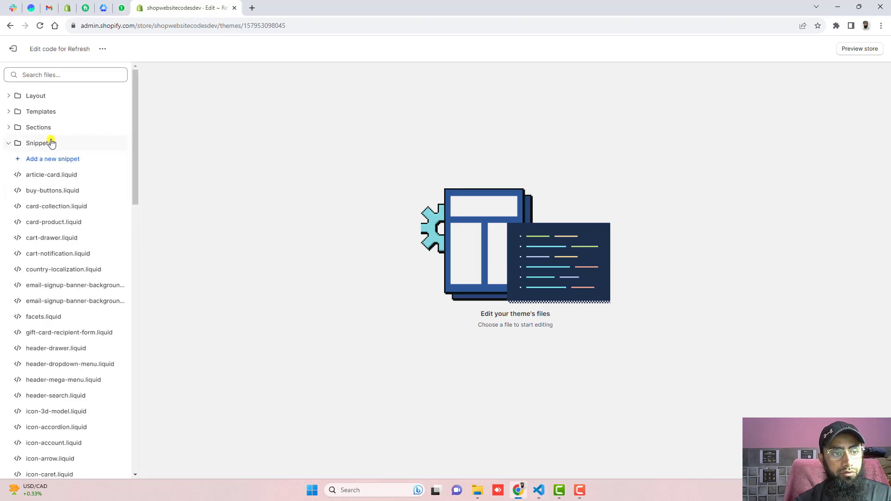
Copy the name from the documentation and create a new snippet named paypal-smart-buttons.
{"action": "left_click", "coordinate": [538, 491]}
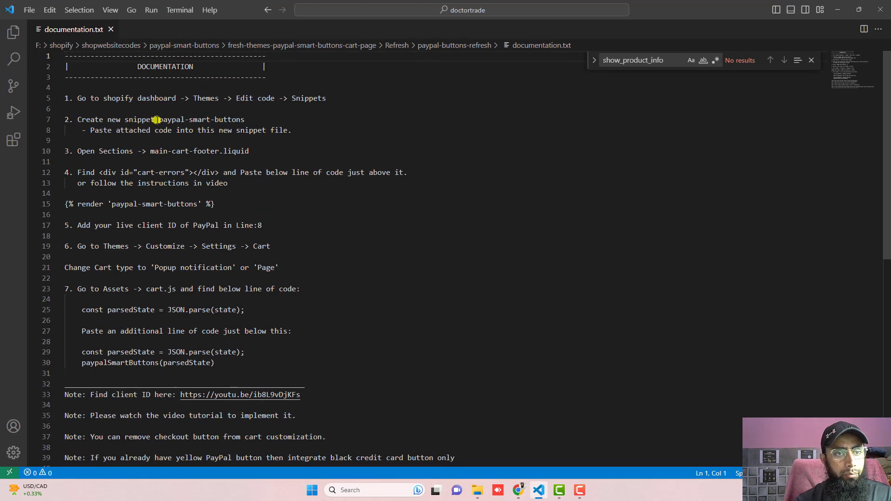
{"action": "left_click_drag", "start_coordinate": [160, 120], "coordinate": [245, 120]}
{"action": "key", "text": "ctrl+c"}
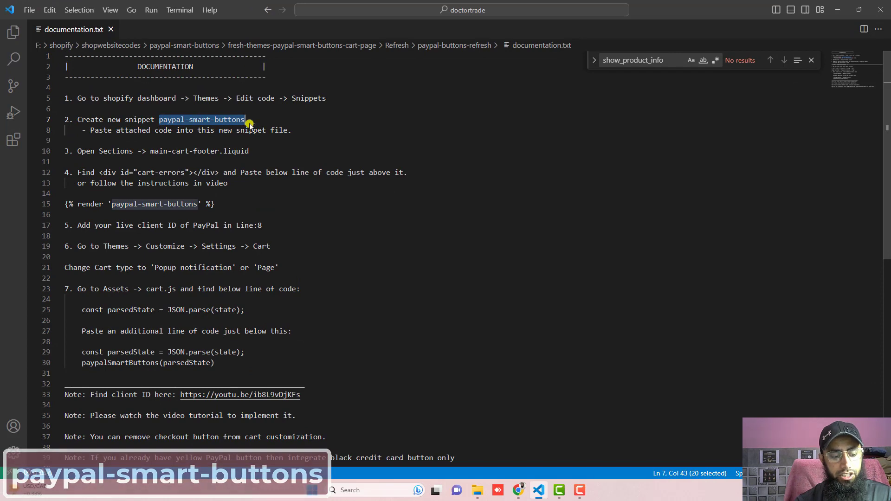
{"action": "left_click", "coordinate": [539, 491]}
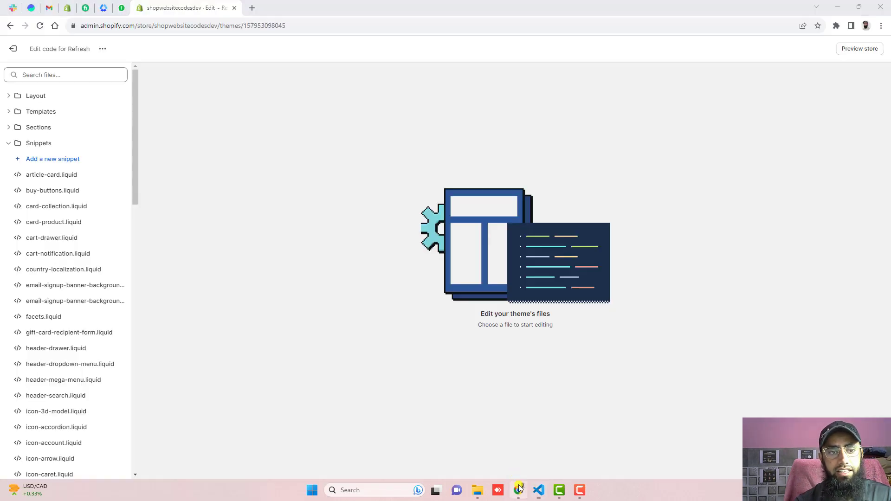
{"action": "left_click", "coordinate": [49, 158]}
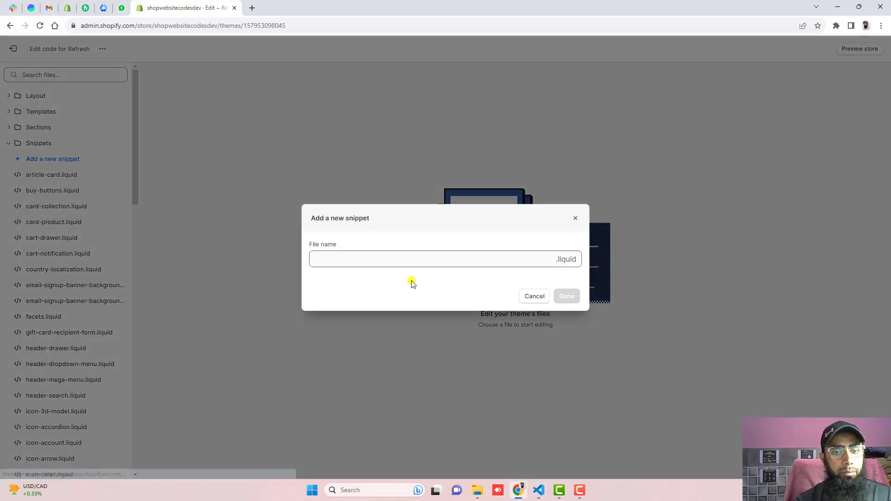
{"action": "left_click", "coordinate": [408, 251]}
{"action": "key", "text": "ctrl+v"}
{"action": "left_click", "coordinate": [567, 297]}
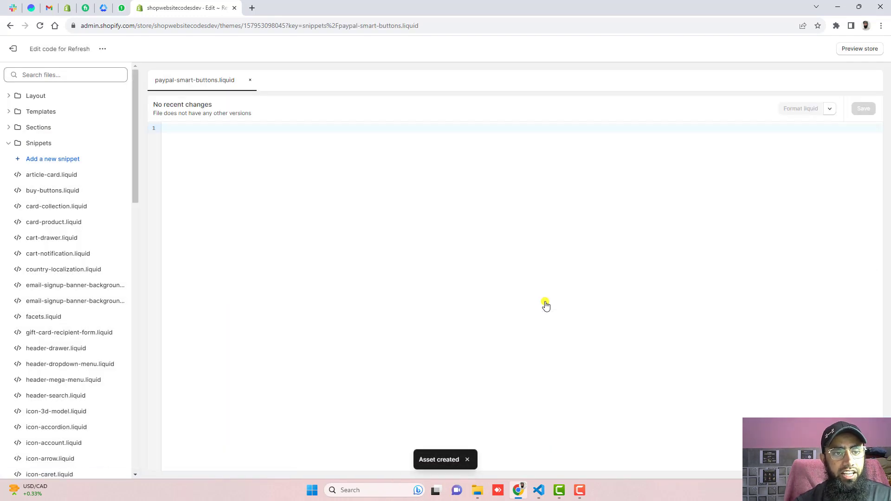
Open paypal-with-credit-card.txt in VS Code and select all of its code.
{"action": "left_click", "coordinate": [539, 490]}
{"action": "left_click_drag", "start_coordinate": [90, 131], "coordinate": [296, 128]}
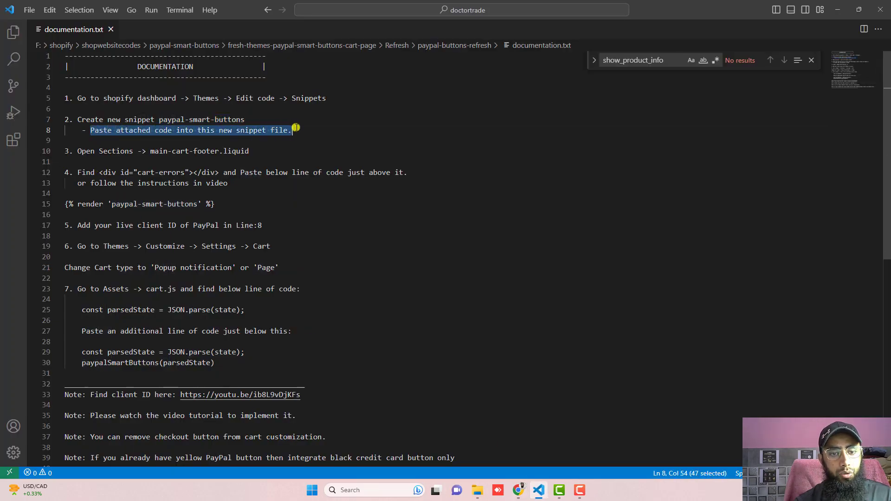
{"action": "left_click", "coordinate": [477, 491]}
{"action": "double_click", "coordinate": [168, 129]}
{"action": "left_click", "coordinate": [221, 175]}
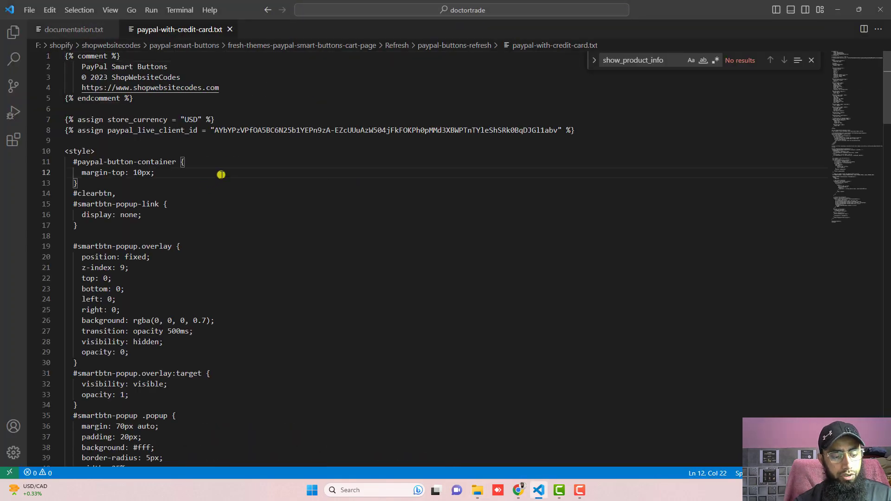
{"action": "key", "text": "ctrl+a"}
{"action": "key", "text": "ctrl+c"}
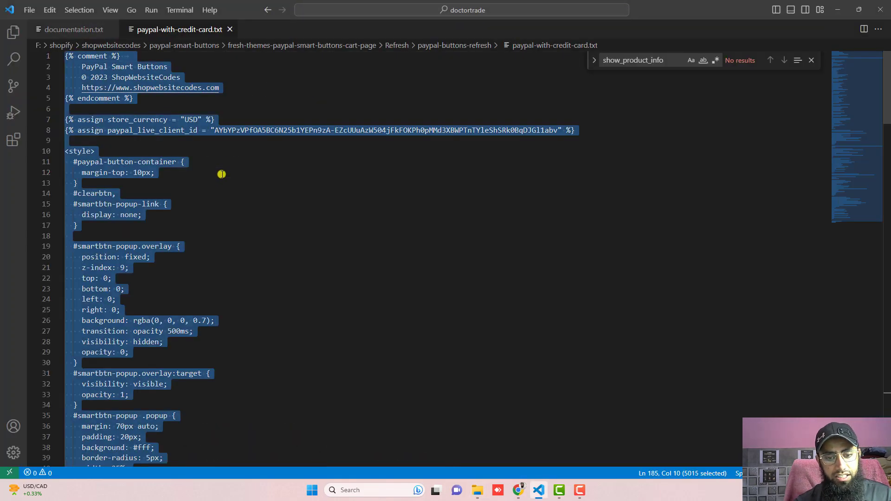
Paste the PayPal code into paypal-smart-buttons.liquid and save the snippet.
{"action": "left_click", "coordinate": [519, 490]}
{"action": "key", "text": "ctrl+v"}
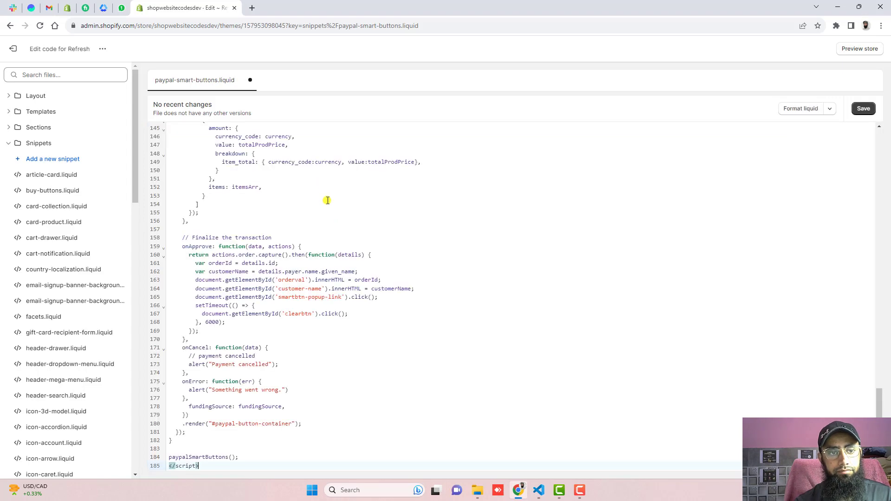
{"action": "scroll", "coordinate": [325, 201], "scroll_direction": "up", "scroll_amount": 20}
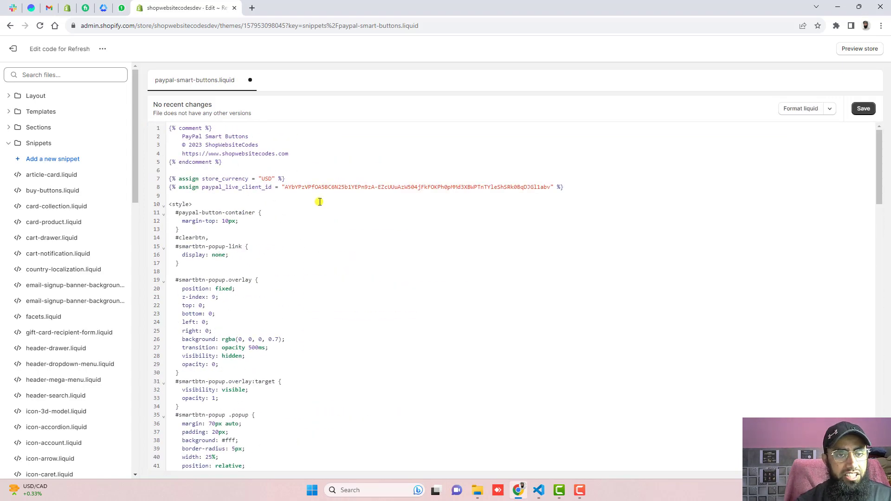
{"action": "left_click", "coordinate": [862, 111]}
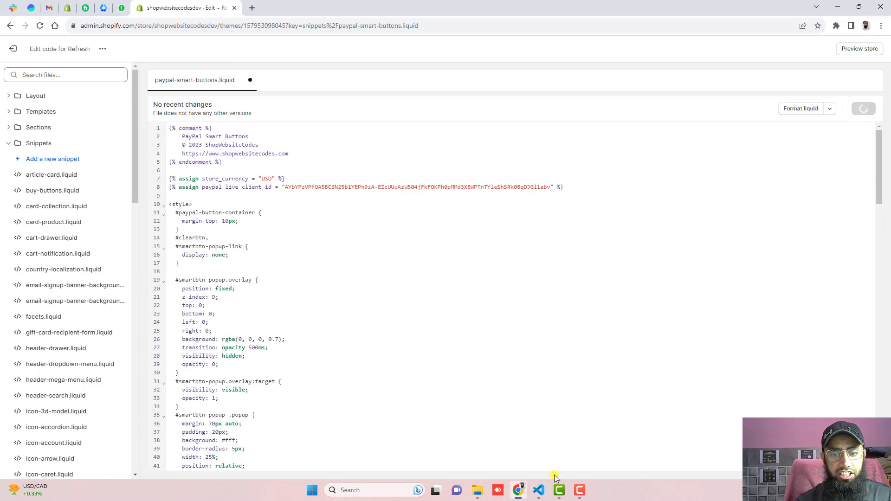
Back in the theme code editor, expand Sections and scroll to the main-*.liquid files.
{"action": "left_click", "coordinate": [539, 490]}
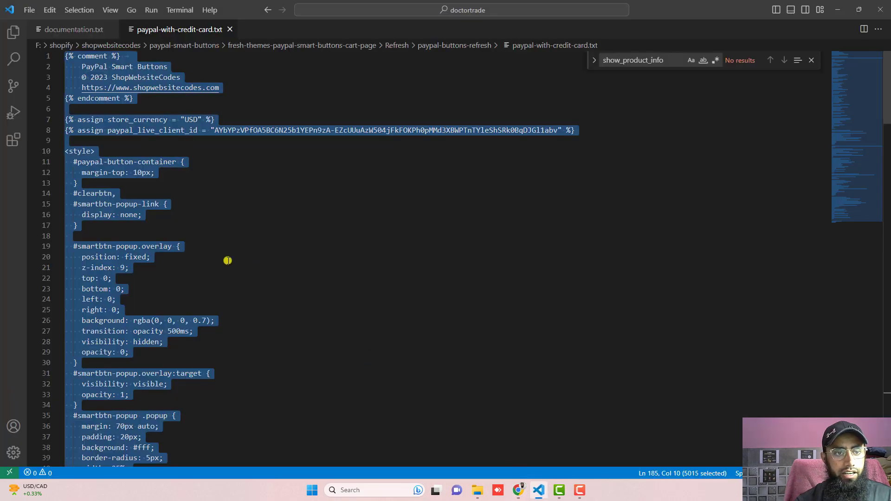
{"action": "left_click", "coordinate": [92, 36]}
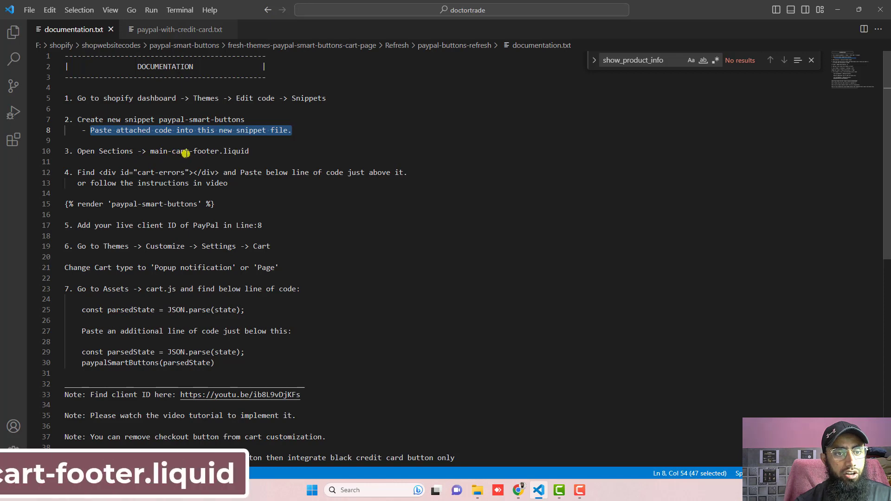
{"action": "mouse_move", "coordinate": [519, 490]}
{"action": "left_click", "coordinate": [509, 424]}
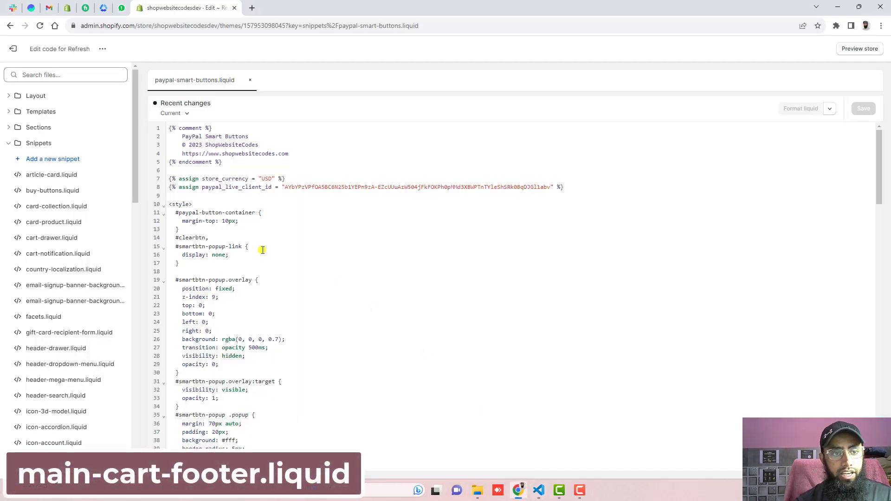
{"action": "left_click", "coordinate": [40, 126]}
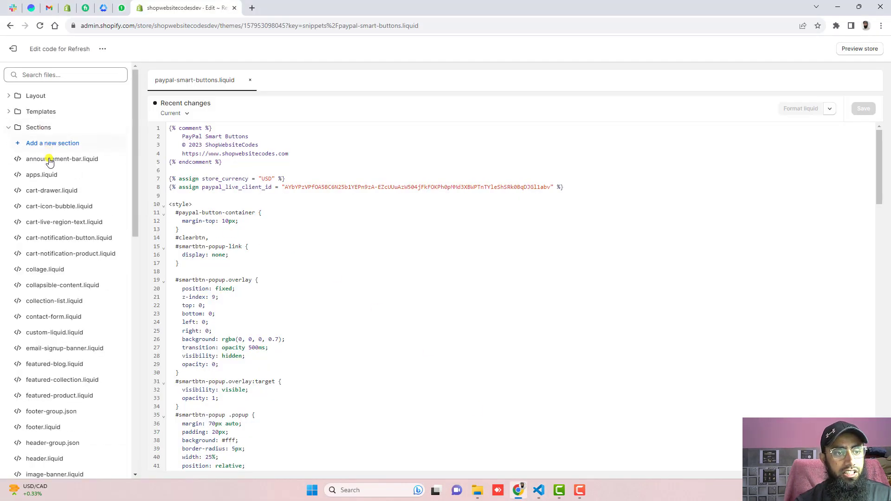
{"action": "scroll", "coordinate": [60, 269], "scroll_direction": "down", "scroll_amount": 7}
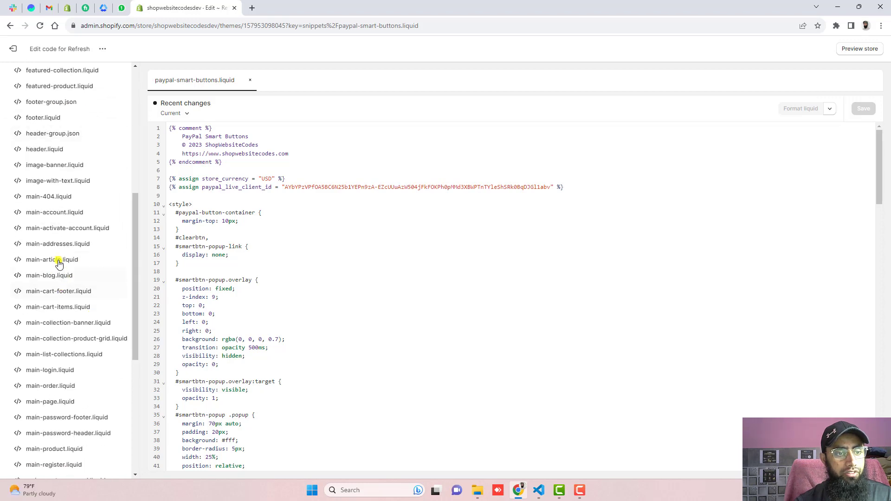
Open main-cart-footer.liquid and place the cursor on empty line 103 above the cart-errors div.
{"action": "left_click", "coordinate": [59, 291]}
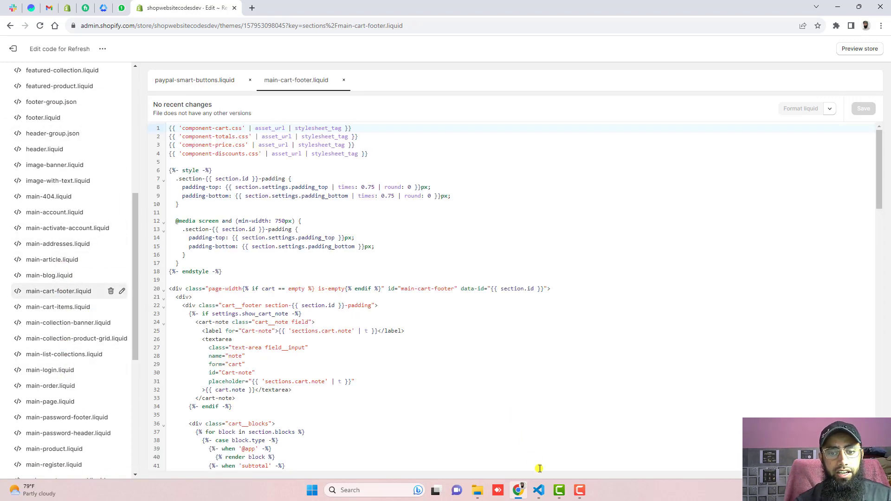
{"action": "left_click", "coordinate": [538, 490]}
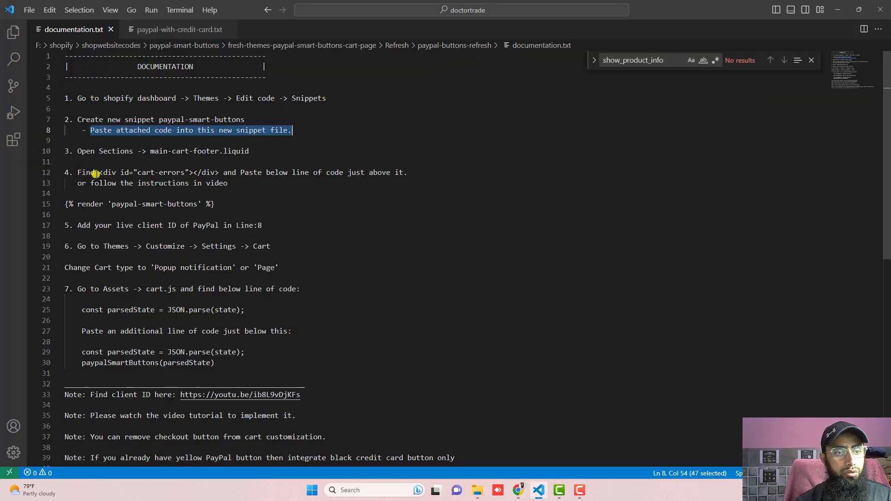
{"action": "left_click_drag", "start_coordinate": [99, 173], "coordinate": [217, 173]}
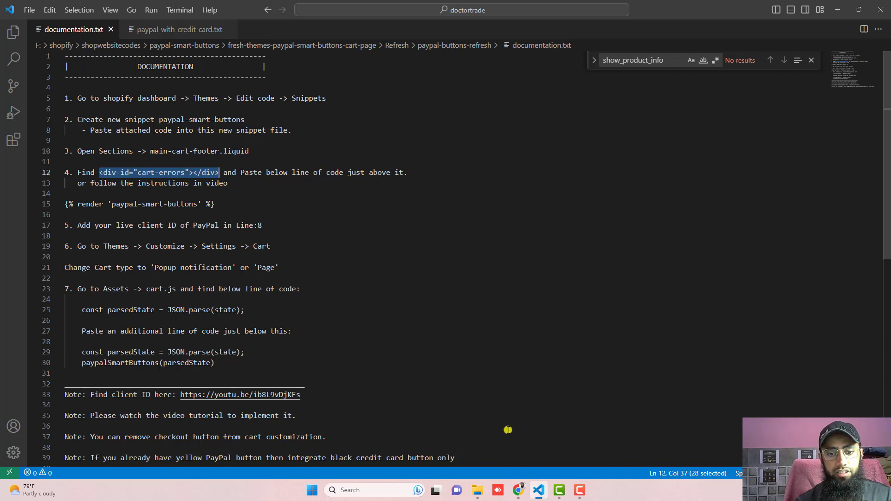
{"action": "left_click", "coordinate": [519, 490]}
{"action": "scroll", "coordinate": [252, 344], "scroll_direction": "down", "scroll_amount": 10}
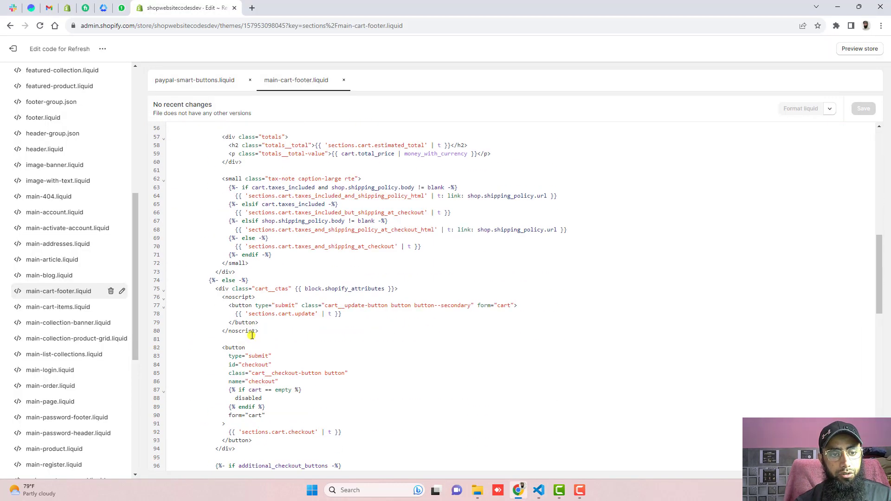
{"action": "scroll", "coordinate": [252, 335], "scroll_direction": "down", "scroll_amount": 3}
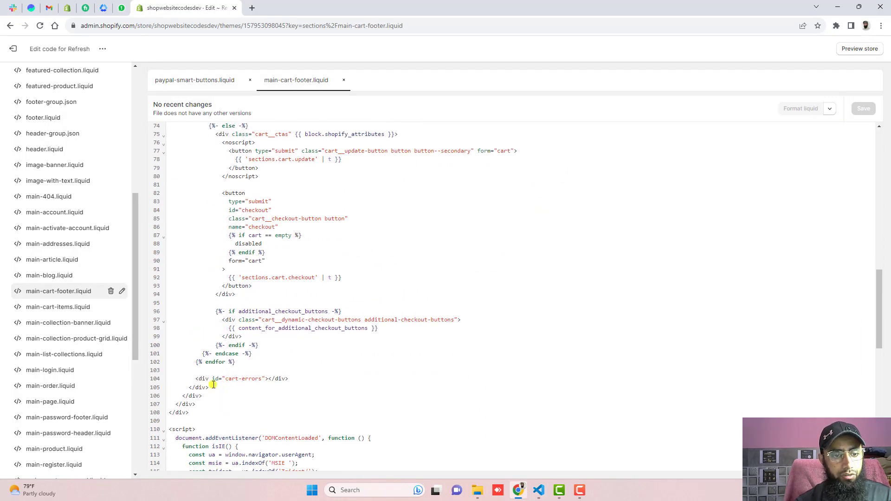
{"action": "left_click_drag", "start_coordinate": [196, 379], "coordinate": [296, 381]}
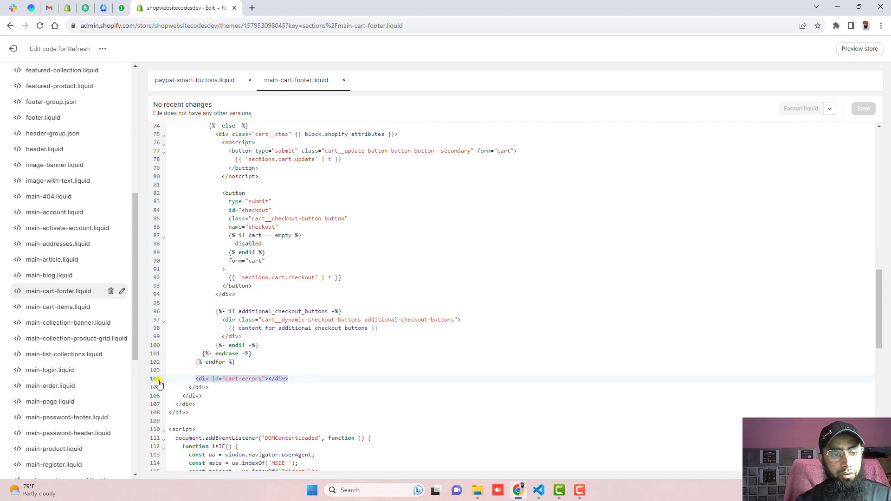
{"action": "left_click", "coordinate": [213, 373]}
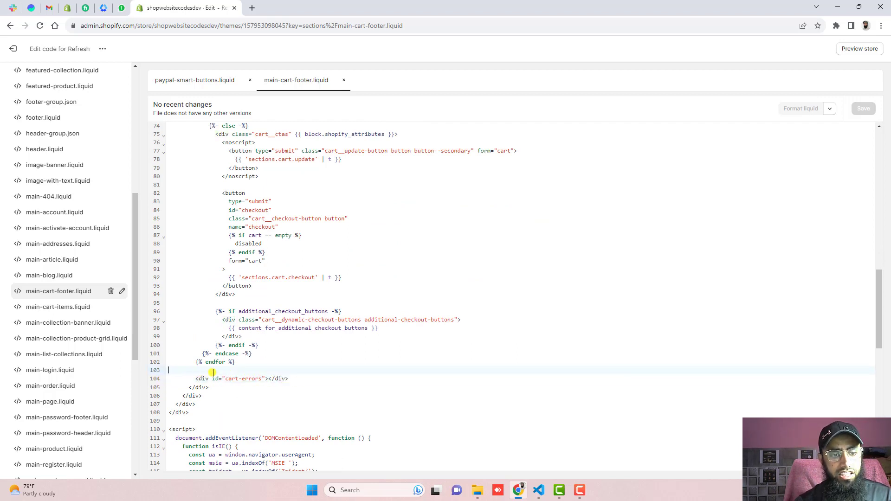
Insert {% render 'paypal-smart-buttons' %} from the documentation on line 103 and save.
{"action": "left_click", "coordinate": [547, 488]}
{"action": "left_click", "coordinate": [236, 203]}
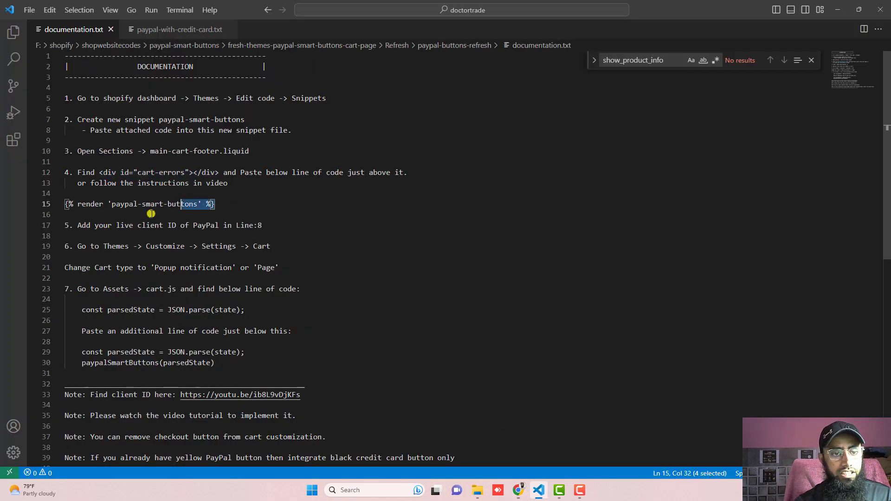
{"action": "left_click", "coordinate": [66, 204], "text": "shift"}
{"action": "key", "text": "ctrl+c"}
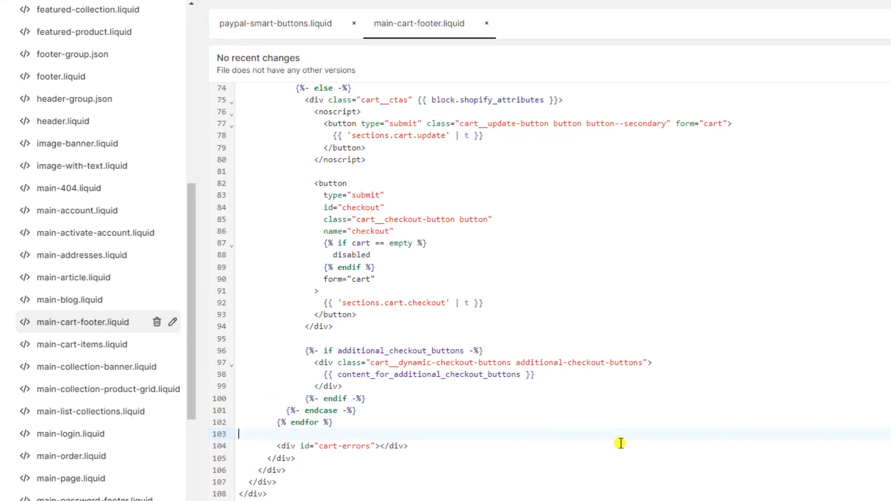
{"action": "key", "text": "ctrl+v"}
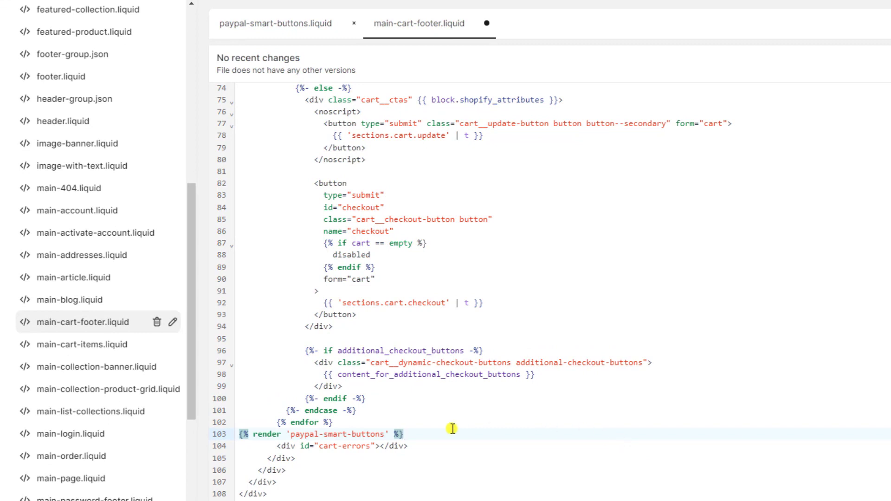
{"action": "mouse_move", "coordinate": [336, 436]}
{"action": "left_click", "coordinate": [403, 437]}
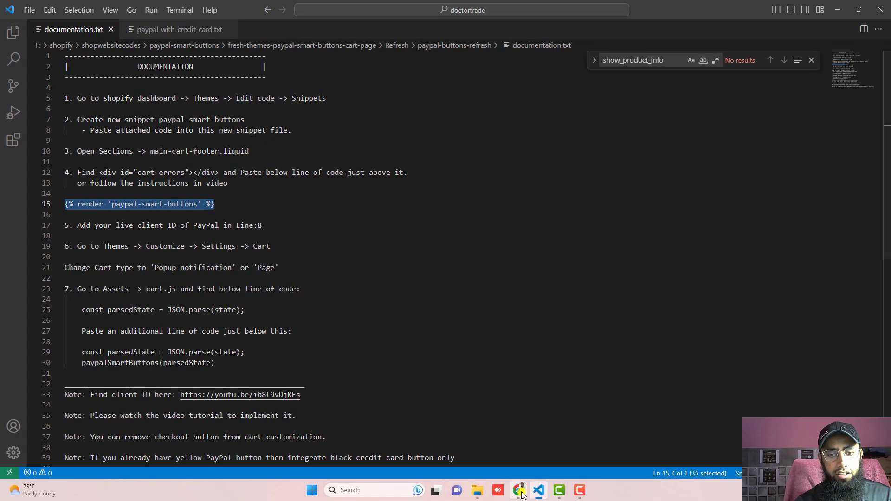
In paypal-smart-buttons.liquid, replace the client ID on line 8 with the live PayPal client ID.
{"action": "left_click", "coordinate": [522, 495]}
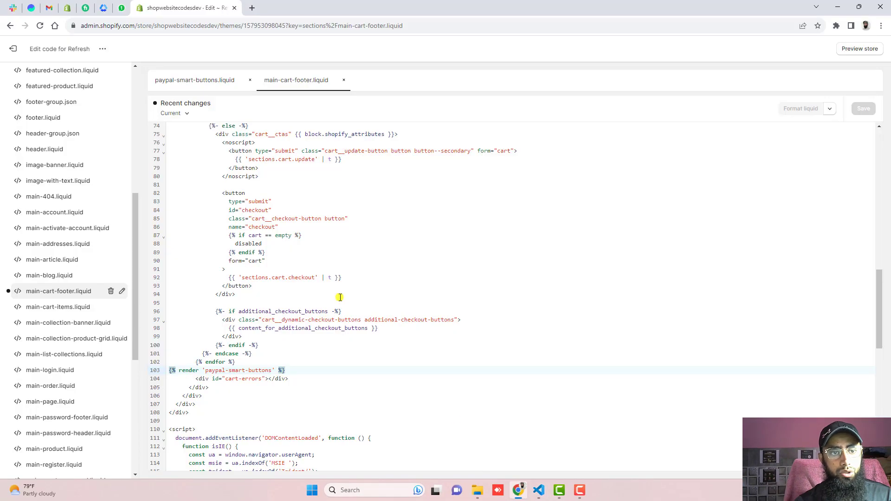
{"action": "left_click", "coordinate": [182, 84]}
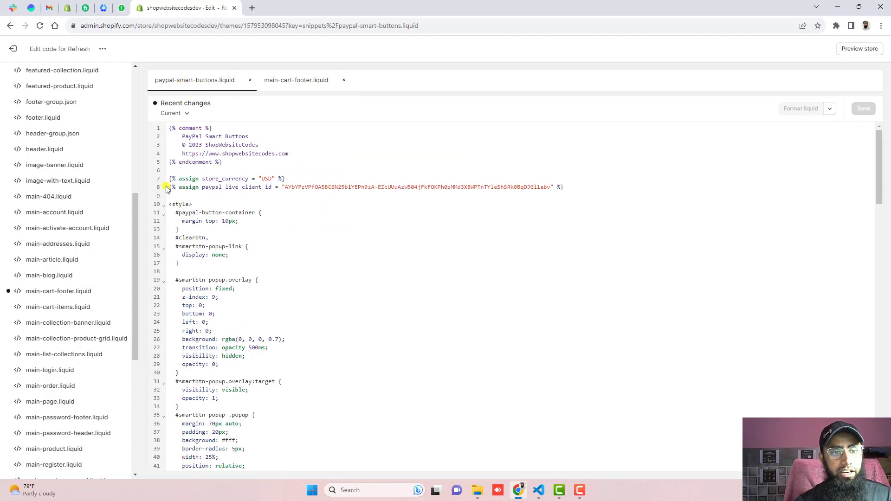
{"action": "double_click", "coordinate": [227, 187]}
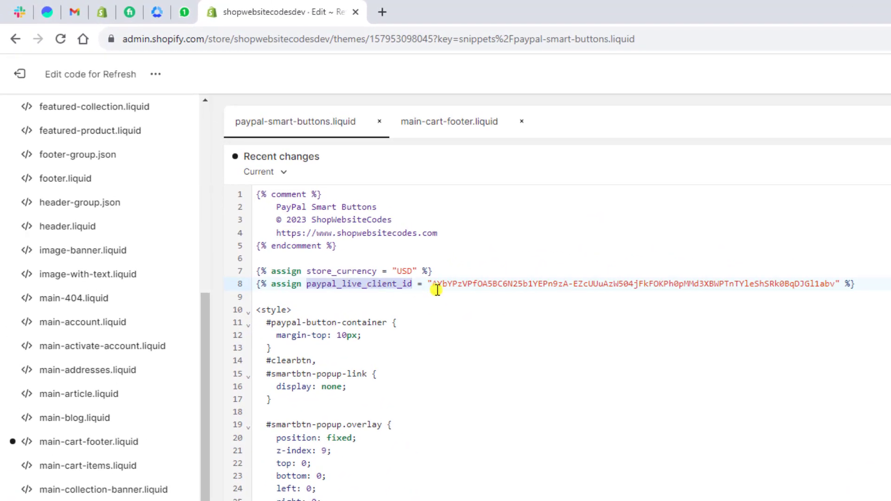
{"action": "left_click_drag", "start_coordinate": [431, 280], "coordinate": [836, 285]}
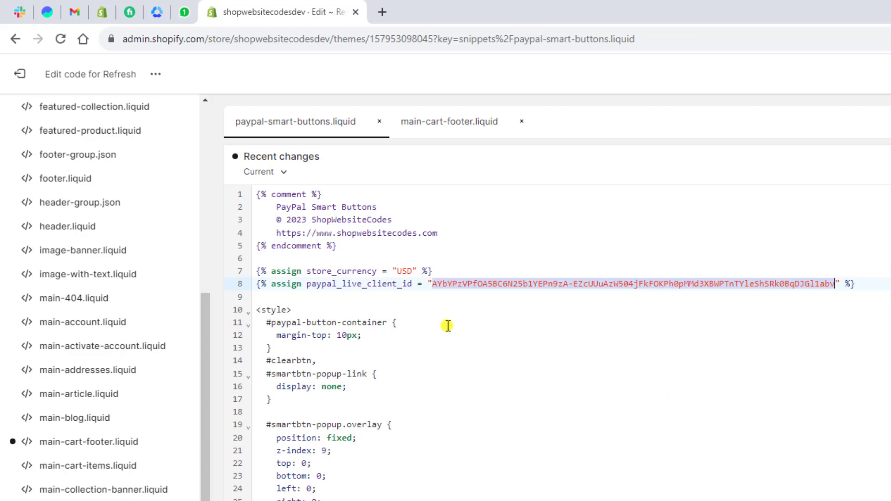
{"action": "key", "text": "BackSpace"}
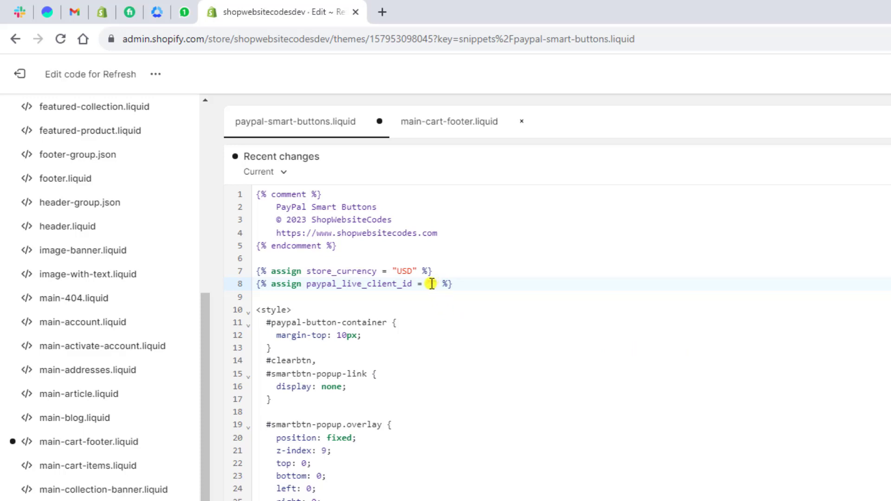
{"action": "key", "text": "ctrl+v"}
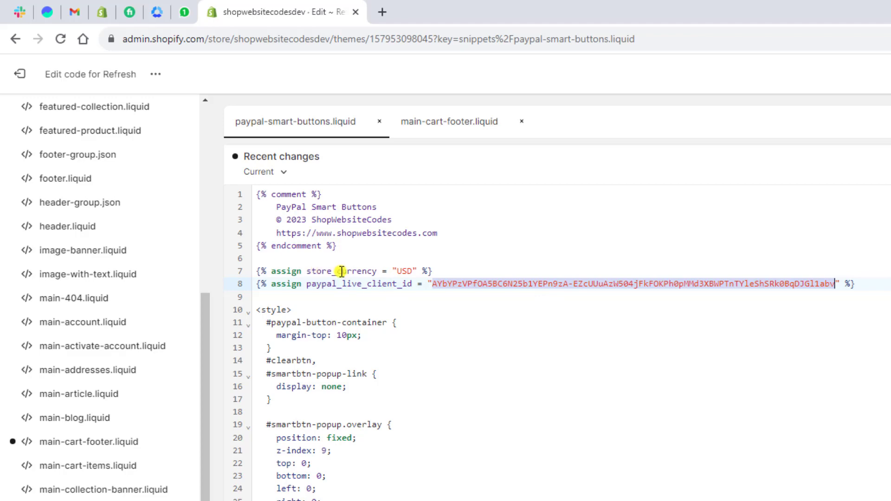
Leave store currency as USD and review the documentation's cart settings step.
{"action": "double_click", "coordinate": [404, 271]}
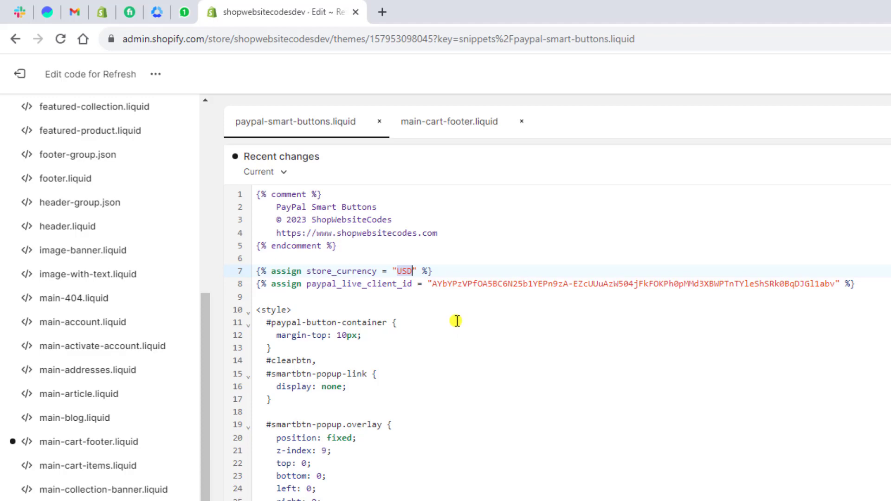
{"action": "key", "text": "alt+Tab"}
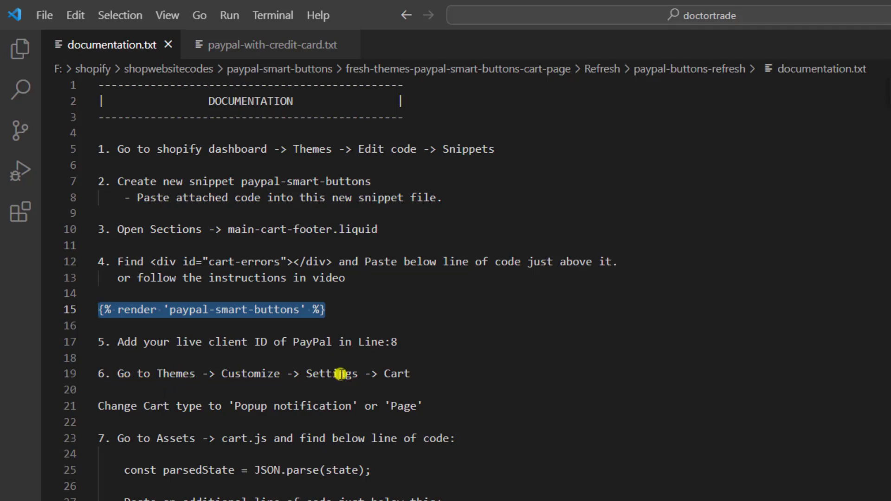
{"action": "left_click", "coordinate": [418, 374]}
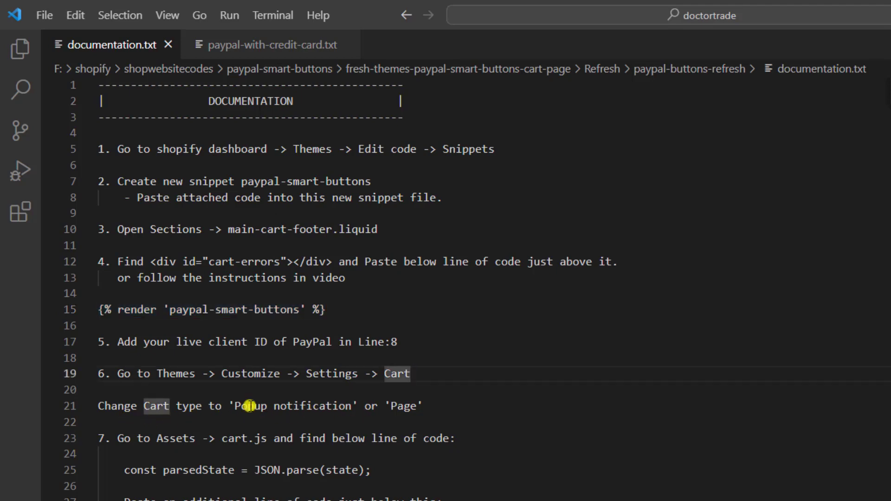
{"action": "key", "text": "alt+Tab"}
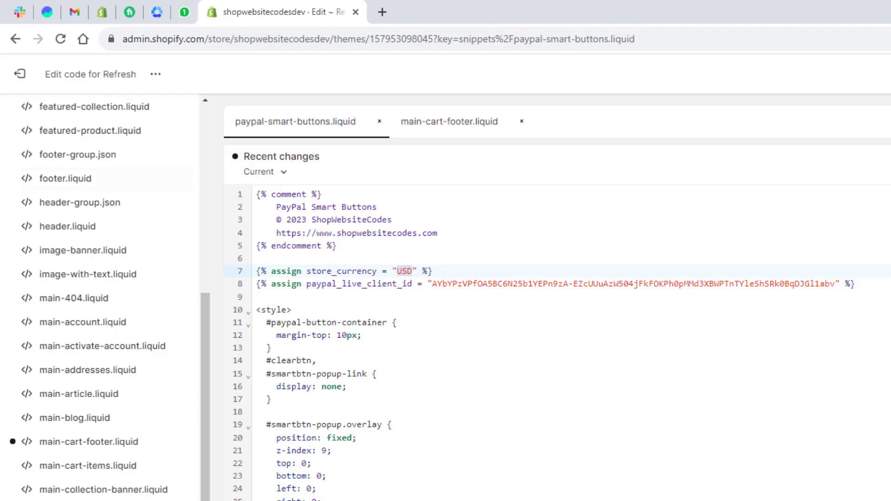
In the Refresh theme customizer, change Theme settings > Cart type from Drawer to Page.
{"action": "left_click", "coordinate": [18, 74]}
{"action": "left_click", "coordinate": [432, 6]}
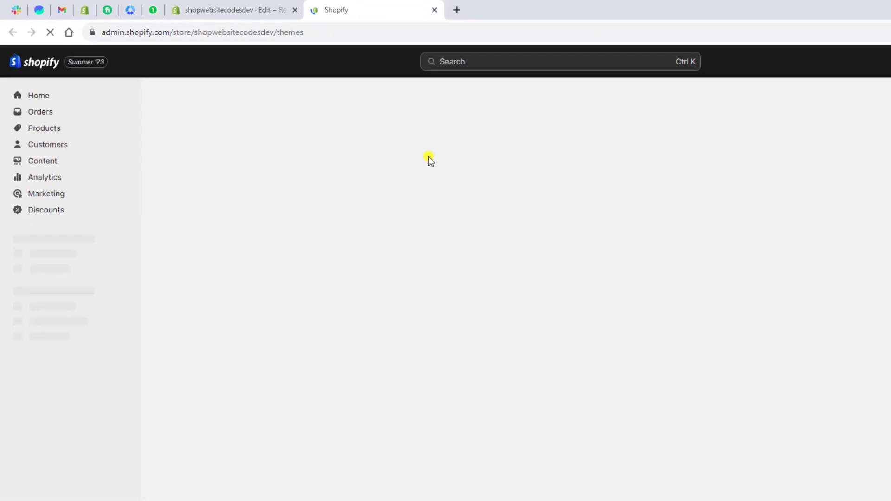
{"action": "left_click", "coordinate": [684, 313]}
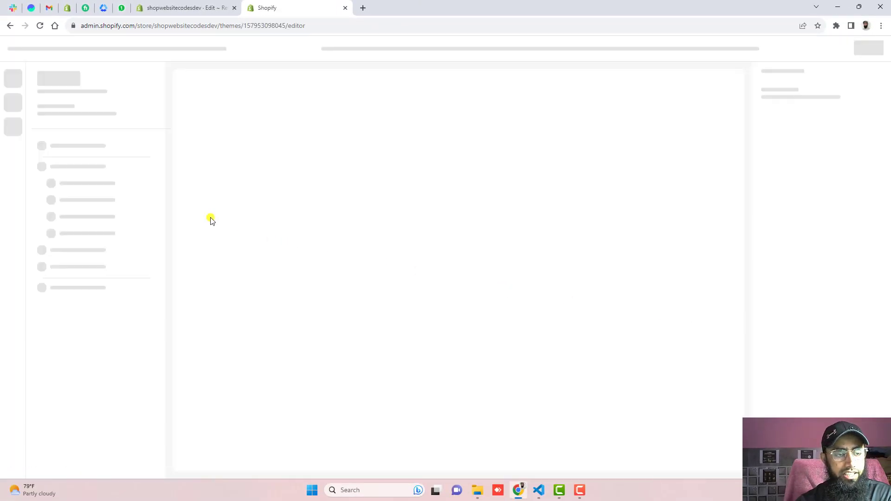
{"action": "left_click", "coordinate": [12, 95]}
{"action": "scroll", "coordinate": [75, 237], "scroll_direction": "down", "scroll_amount": 3}
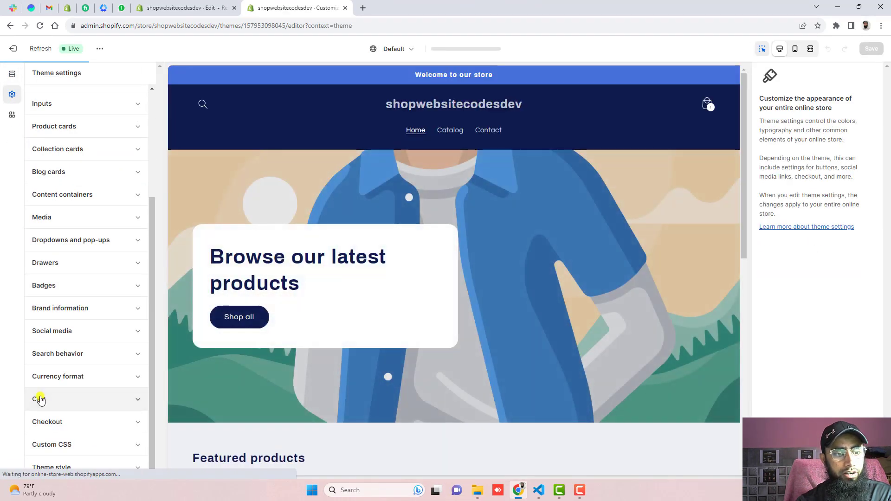
{"action": "left_click", "coordinate": [39, 400]}
{"action": "scroll", "coordinate": [70, 404], "scroll_direction": "down", "scroll_amount": 3}
{"action": "left_click", "coordinate": [51, 293]}
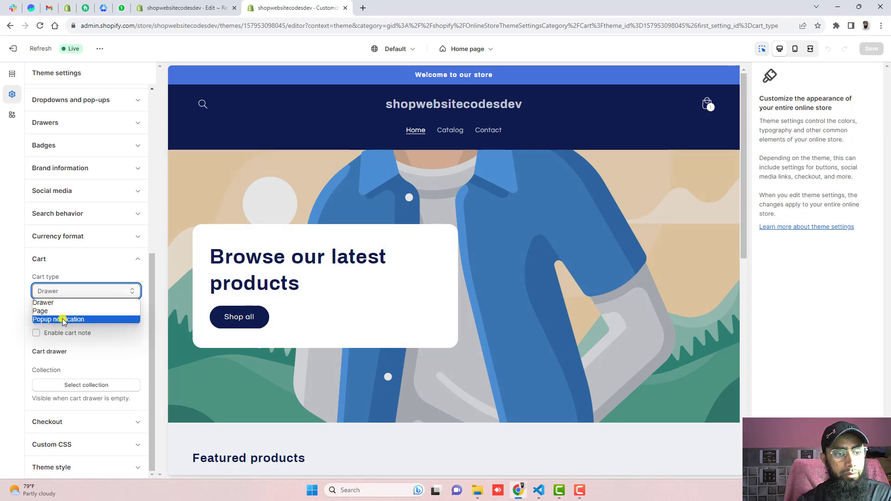
{"action": "left_click", "coordinate": [55, 311]}
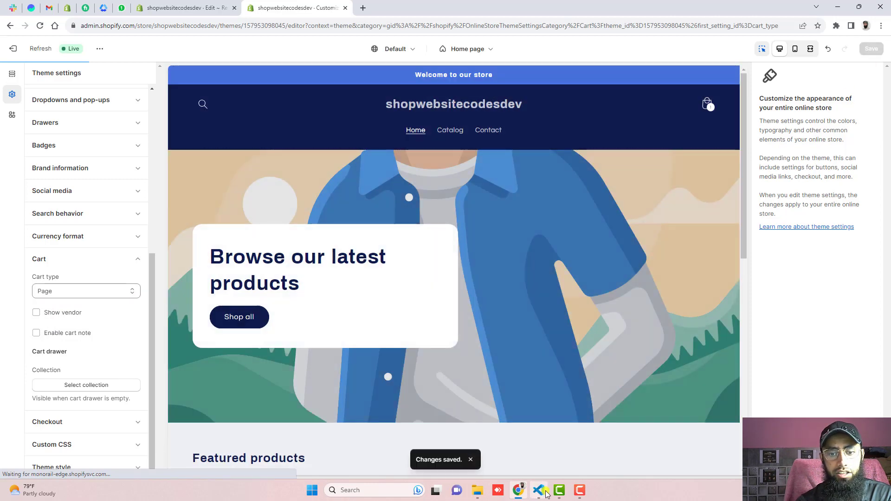
{"action": "left_click", "coordinate": [539, 491]}
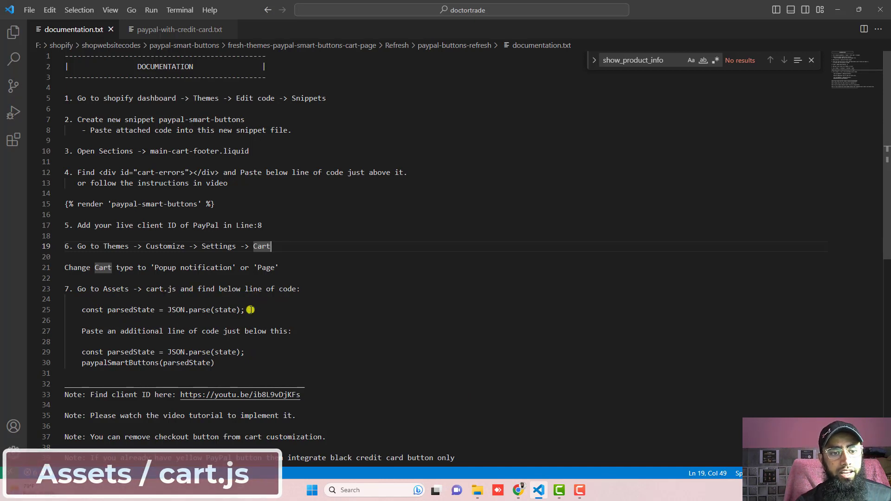
Copy the parsedState line from the notes, open Assets > cart.js, and find it there.
{"action": "left_click_drag", "start_coordinate": [243, 310], "coordinate": [85, 310]}
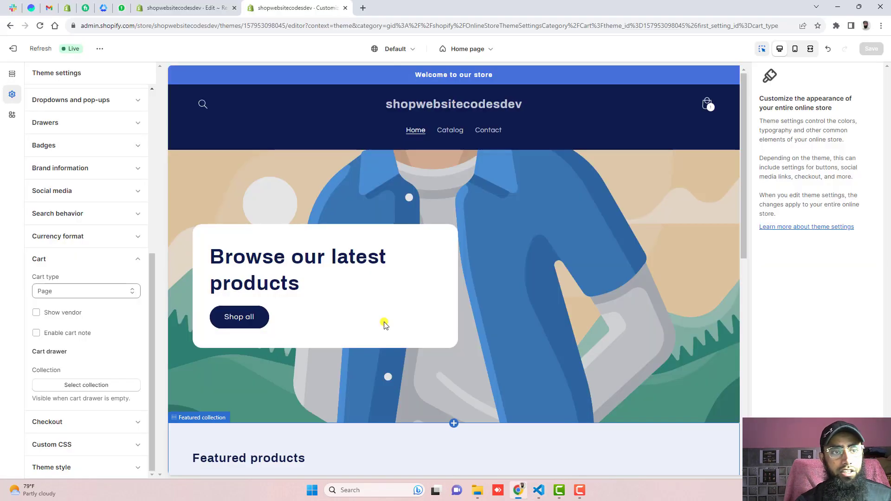
{"action": "key", "text": "alt+Tab"}
{"action": "left_click", "coordinate": [185, 8]}
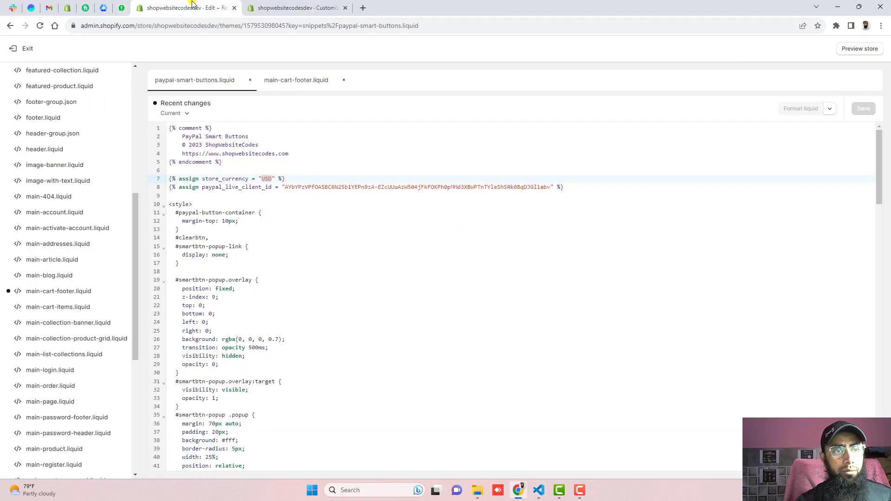
{"action": "left_click", "coordinate": [37, 128]}
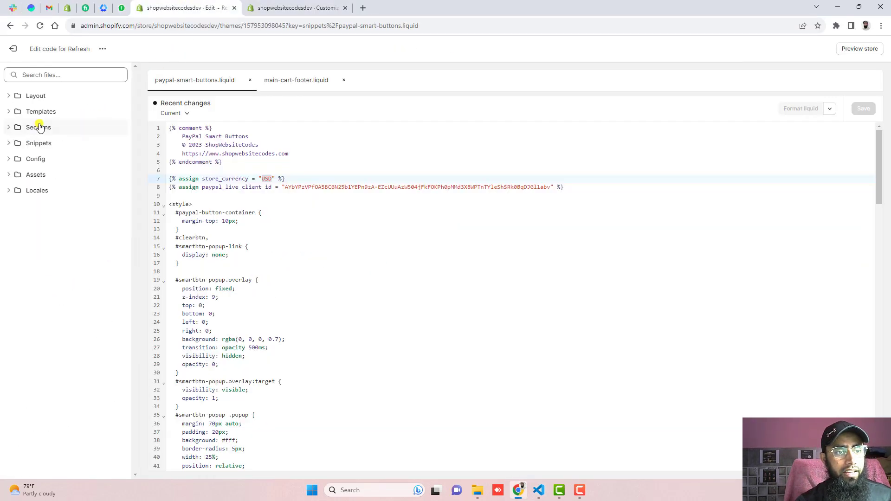
{"action": "left_click", "coordinate": [35, 176]}
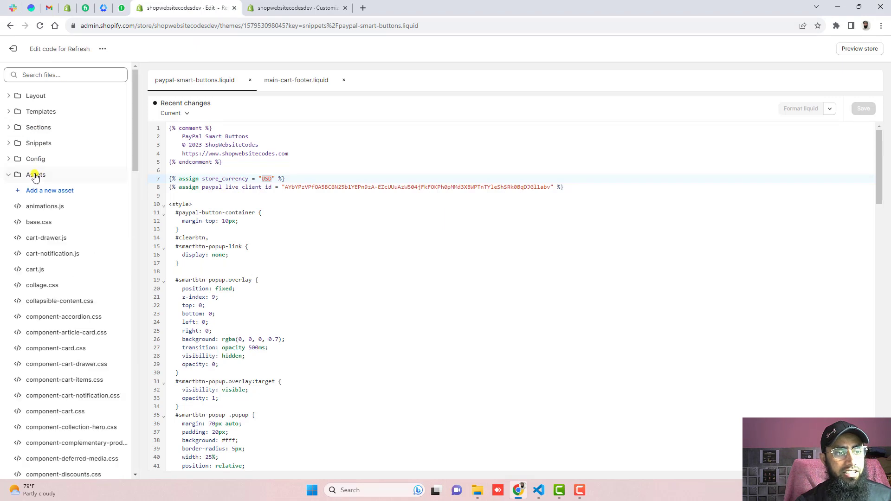
{"action": "left_click", "coordinate": [34, 270]}
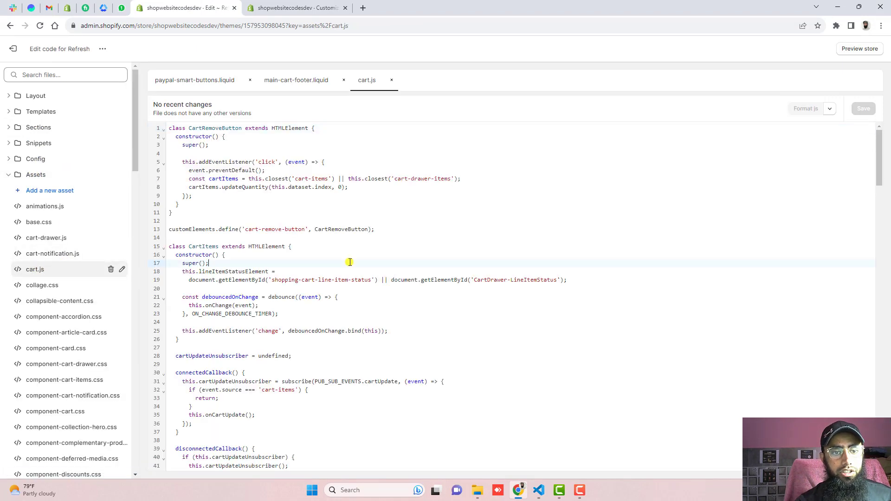
{"action": "key", "text": "ctrl+f"}
{"action": "key", "text": "ctrl+v"}
{"action": "key", "text": "Return"}
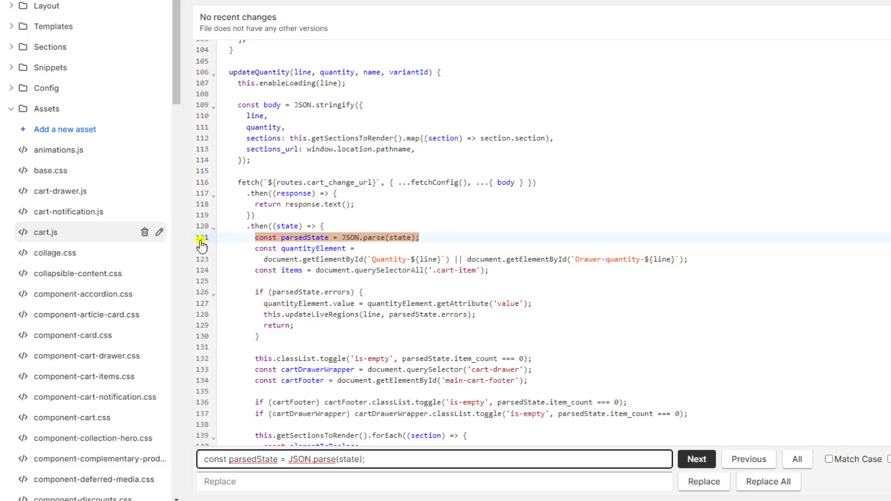
Add paypalSmartButtons(parsedState) on line 122 after the parsedState line and save cart.js.
{"action": "left_click", "coordinate": [446, 239]}
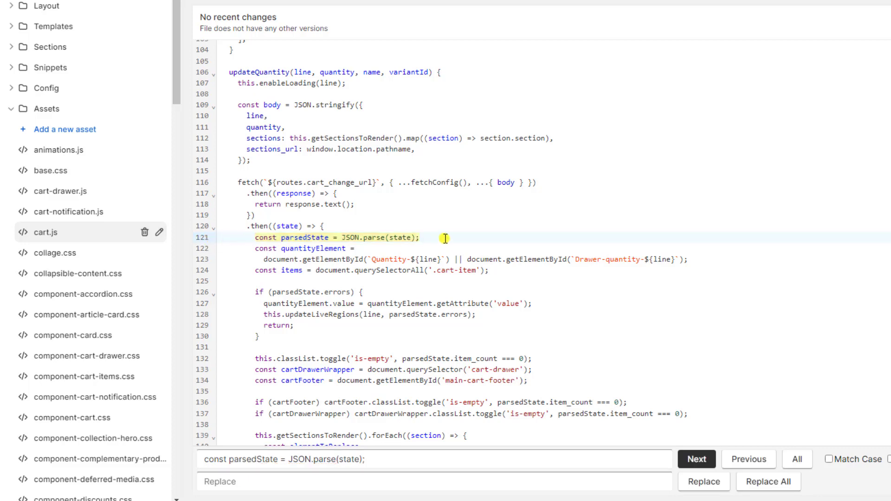
{"action": "key", "text": "Escape"}
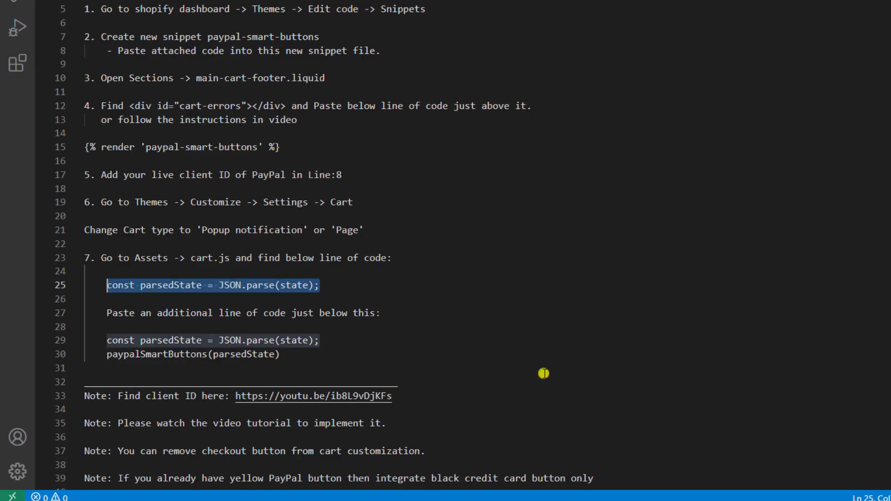
{"action": "left_click_drag", "start_coordinate": [290, 355], "coordinate": [106, 355]}
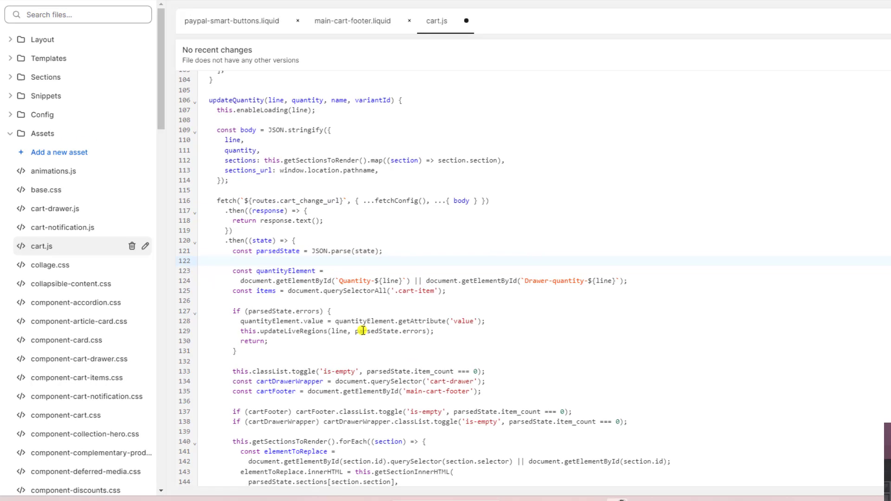
{"action": "type", "text": "paypalSmartButtons(parsedState)"}
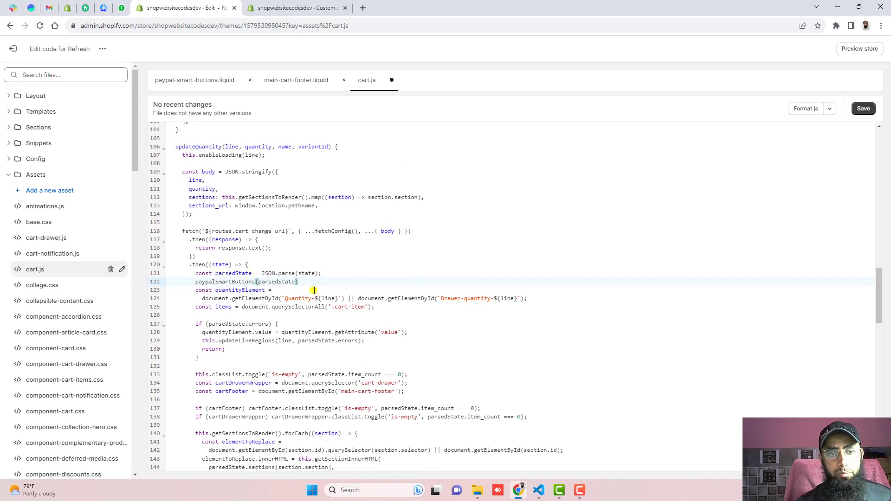
{"action": "left_click", "coordinate": [863, 112]}
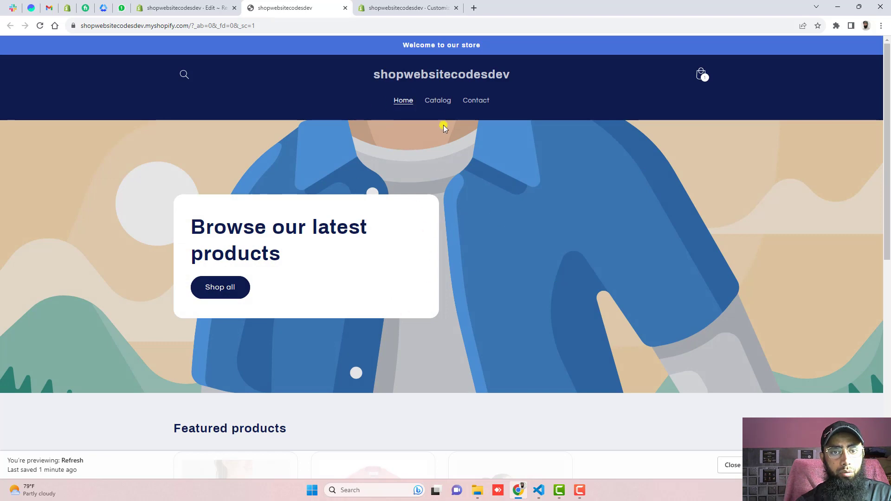
In the storefront preview, add a blue Winter Sweater to the cart and scroll to the PayPal buttons.
{"action": "left_click", "coordinate": [437, 101]}
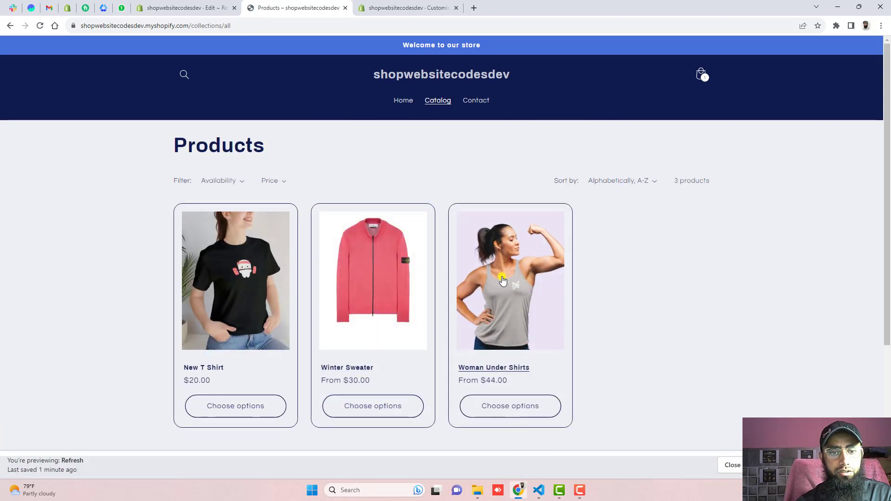
{"action": "left_click", "coordinate": [420, 268]}
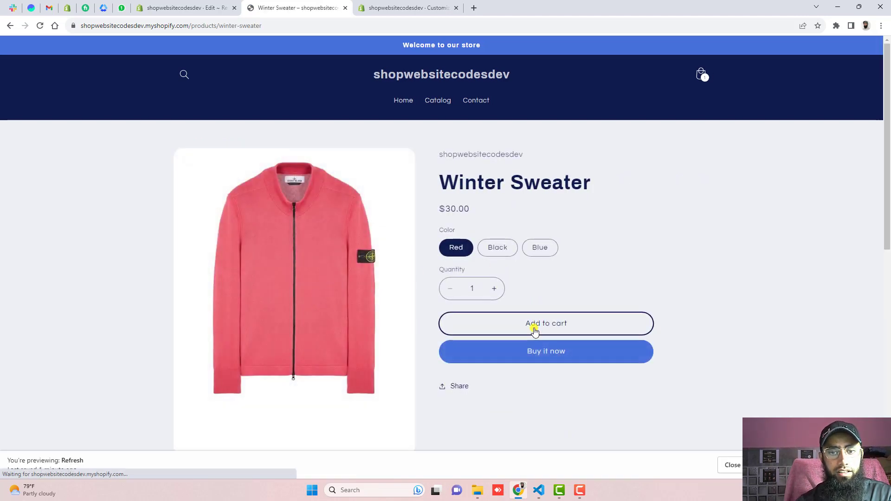
{"action": "left_click", "coordinate": [540, 247]}
{"action": "scroll", "coordinate": [599, 315], "scroll_direction": "down", "scroll_amount": 2}
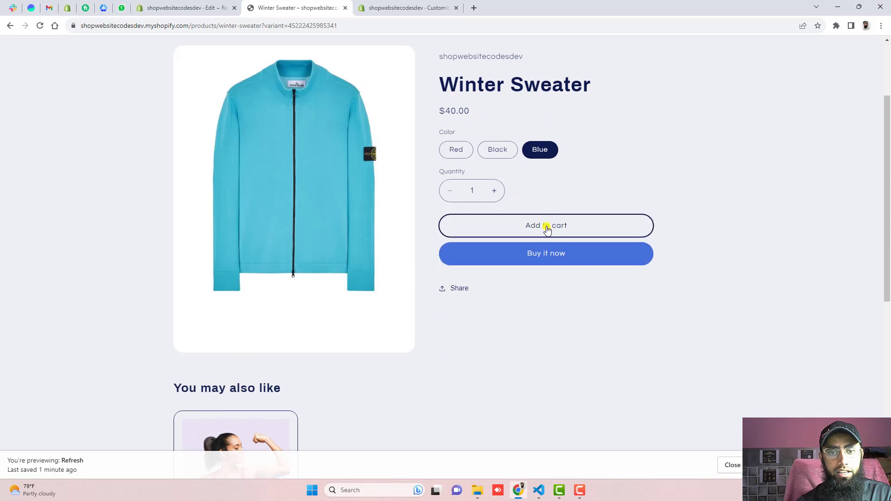
{"action": "left_click", "coordinate": [547, 228]}
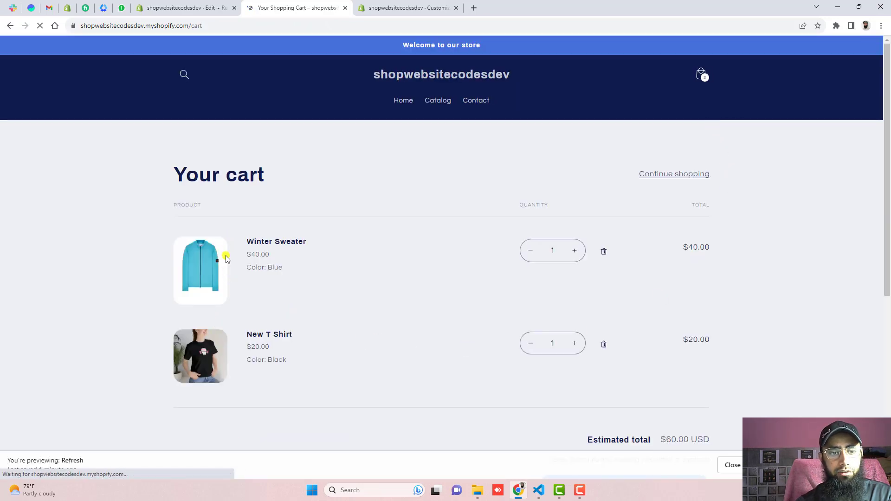
{"action": "scroll", "coordinate": [333, 331], "scroll_direction": "down", "scroll_amount": 3}
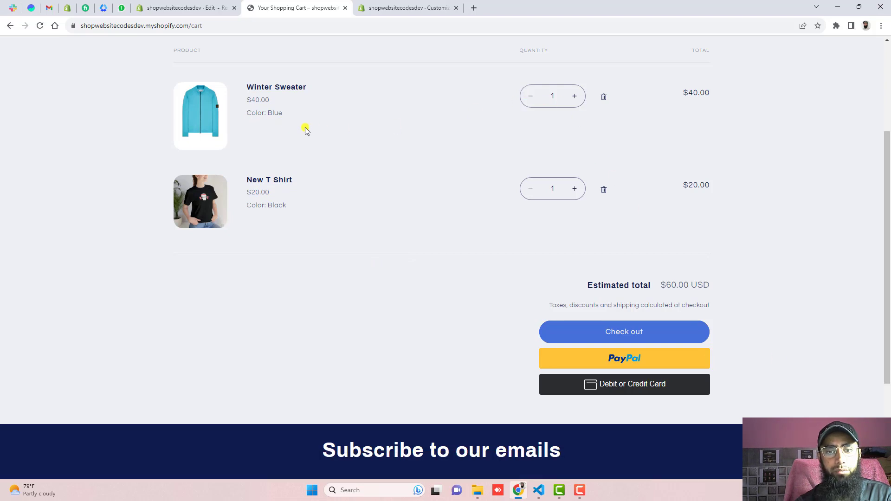
Log in to PayPal sandbox checkout for the $60.00 cart, review the two items, then cancel the payment.
{"action": "left_click", "coordinate": [645, 359]}
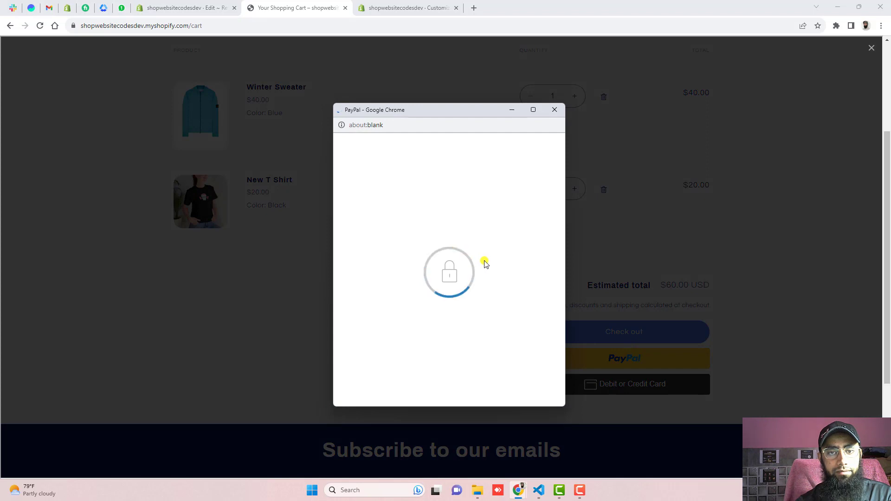
{"action": "left_click", "coordinate": [441, 280]}
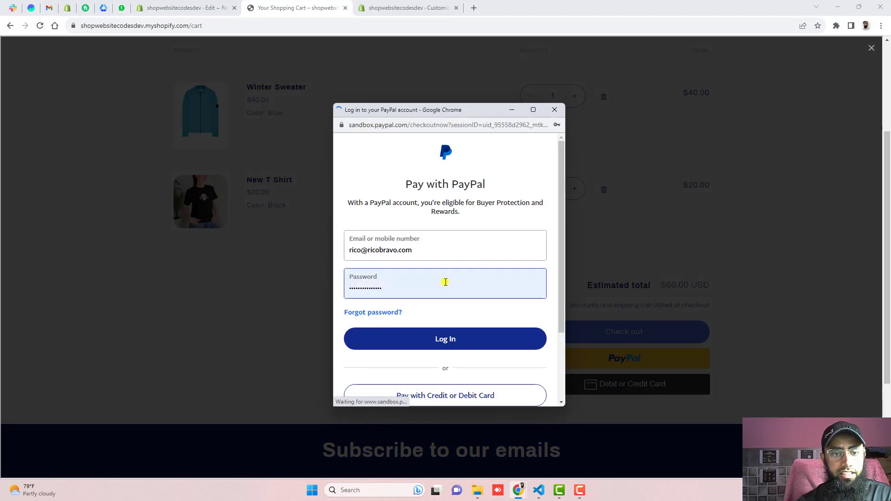
{"action": "left_click", "coordinate": [457, 341]}
{"action": "left_click", "coordinate": [538, 145]}
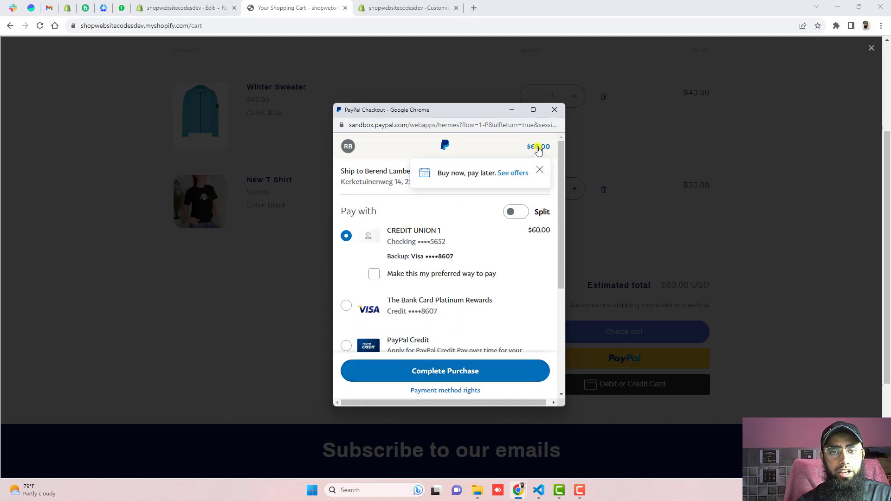
{"action": "left_click", "coordinate": [533, 148]}
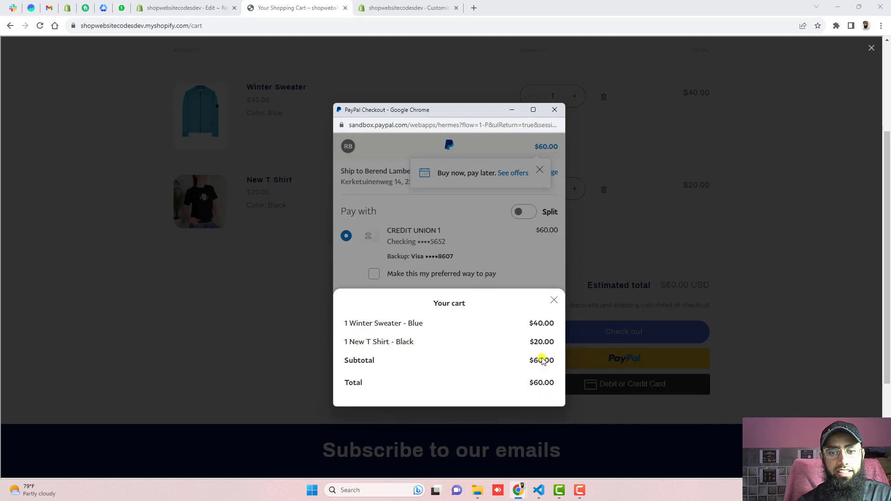
{"action": "left_click", "coordinate": [554, 110]}
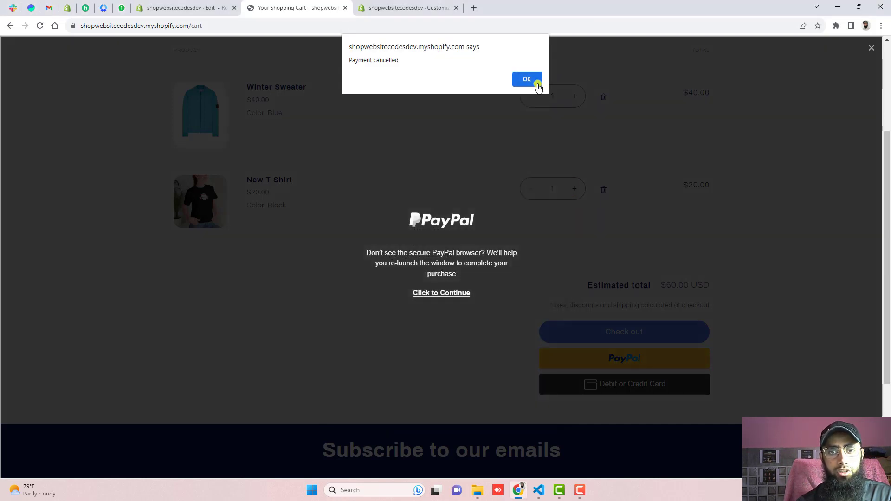
{"action": "left_click", "coordinate": [533, 83]}
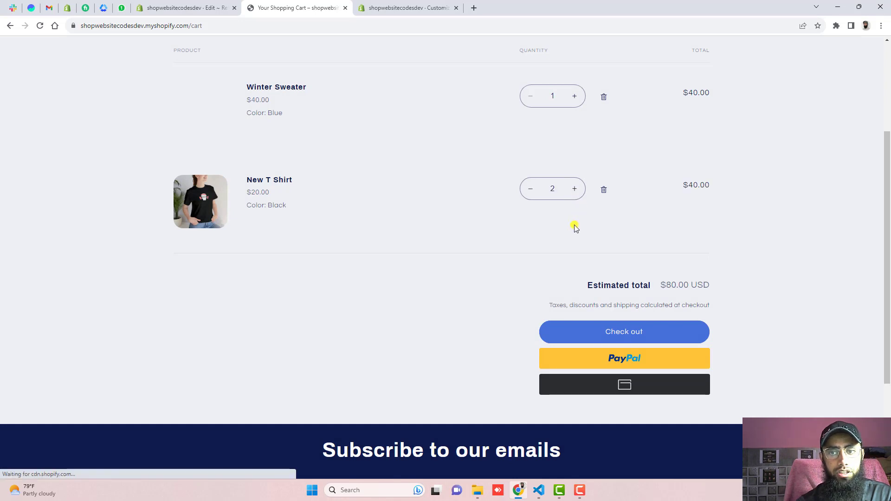
{"action": "left_click", "coordinate": [637, 364]}
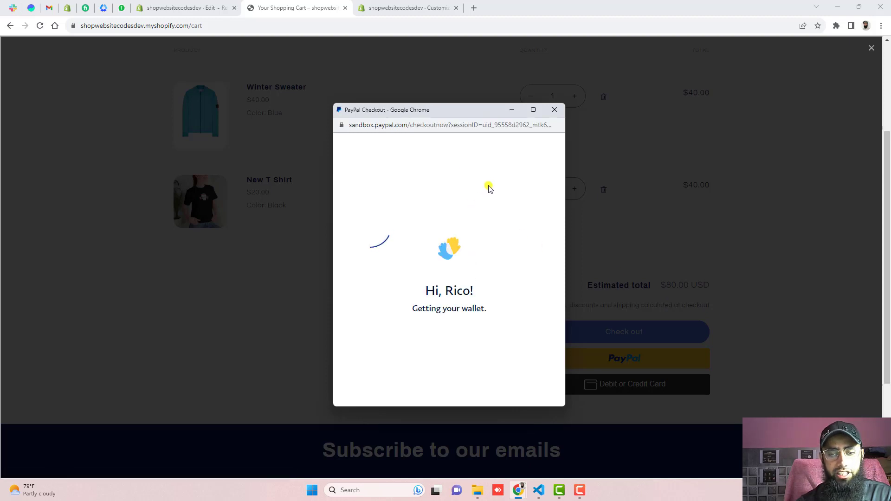
{"action": "left_click", "coordinate": [536, 149]}
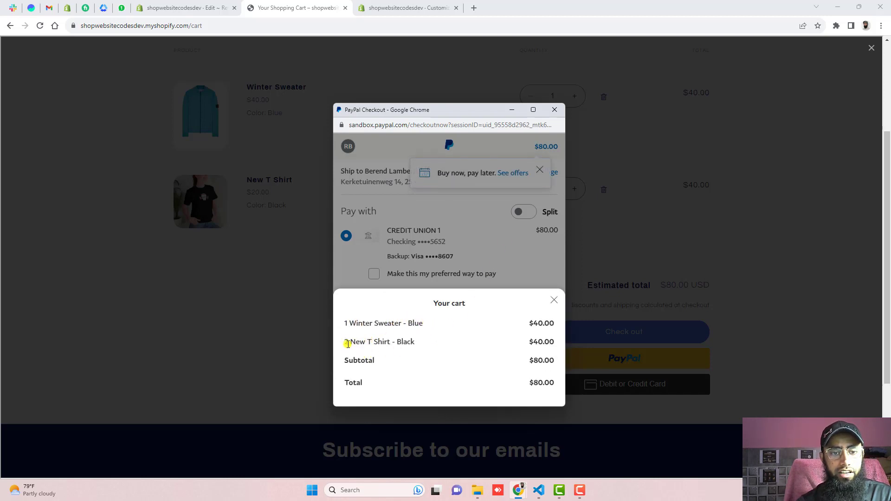
{"action": "left_click", "coordinate": [558, 111]}
{"action": "left_click", "coordinate": [532, 80]}
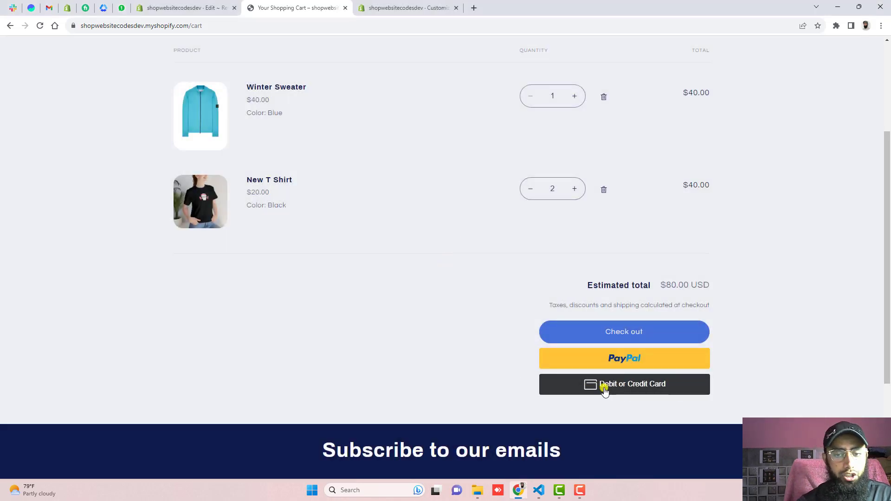
Expand the Debit or Credit Card form and review its card number, expiry, CSC and billing address fields.
{"action": "left_click", "coordinate": [630, 392]}
{"action": "scroll", "coordinate": [714, 311], "scroll_direction": "down", "scroll_amount": 3}
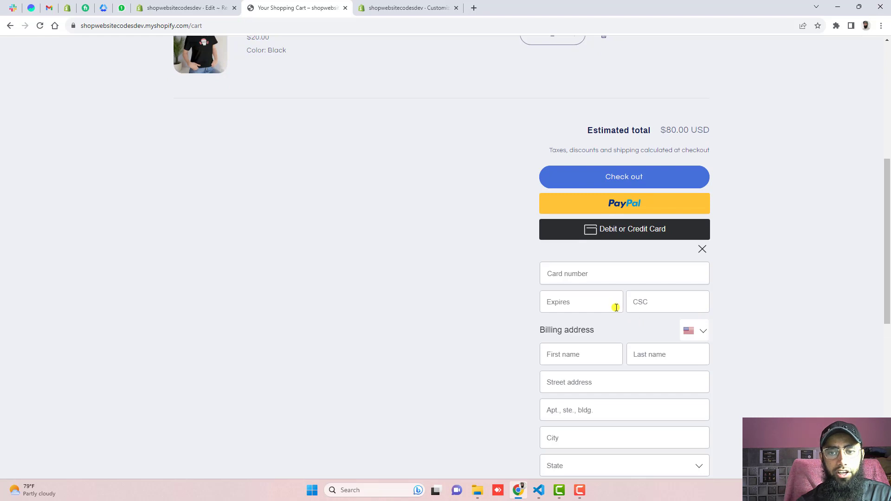
{"action": "scroll", "coordinate": [616, 308], "scroll_direction": "down", "scroll_amount": 3}
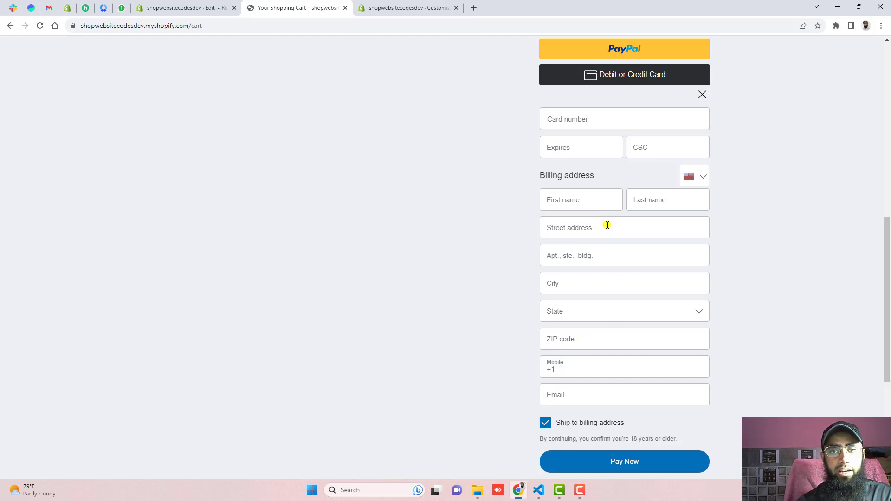
{"action": "scroll", "coordinate": [548, 250], "scroll_direction": "up", "scroll_amount": 3}
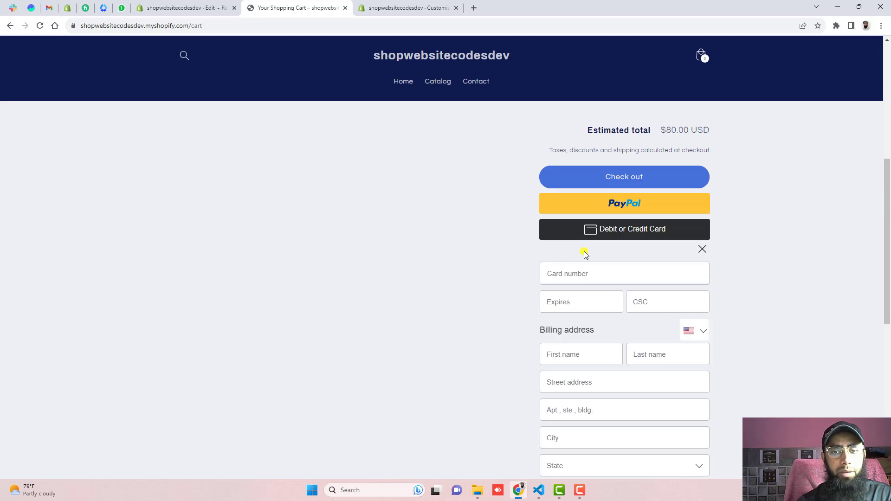
{"action": "scroll", "coordinate": [584, 254], "scroll_direction": "up", "scroll_amount": 3}
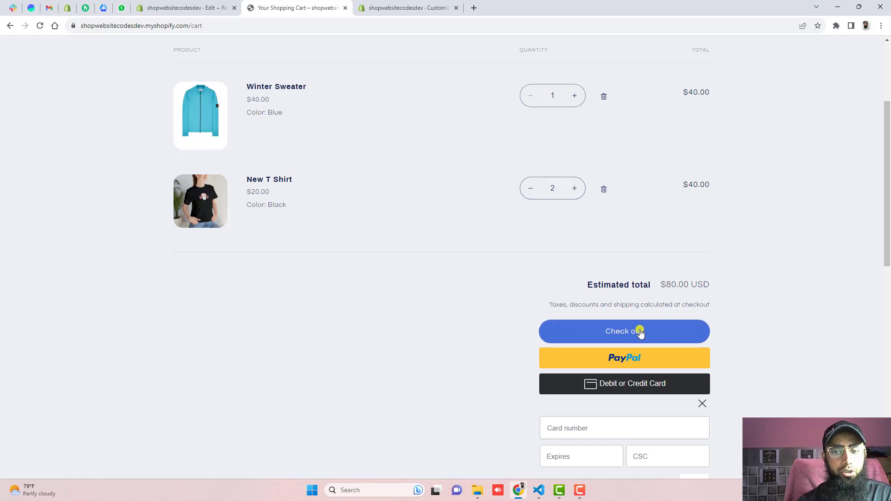
Hide the Checkout button block on the Cart template in the theme customizer and save.
{"action": "left_click", "coordinate": [399, 8]}
{"action": "scroll", "coordinate": [511, 309], "scroll_direction": "down", "scroll_amount": 5}
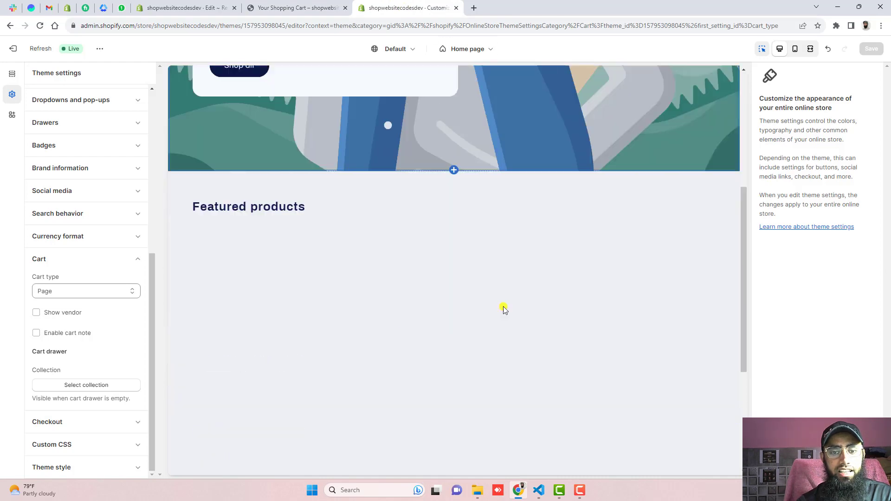
{"action": "scroll", "coordinate": [501, 305], "scroll_direction": "up", "scroll_amount": 5}
{"action": "left_click", "coordinate": [707, 103]}
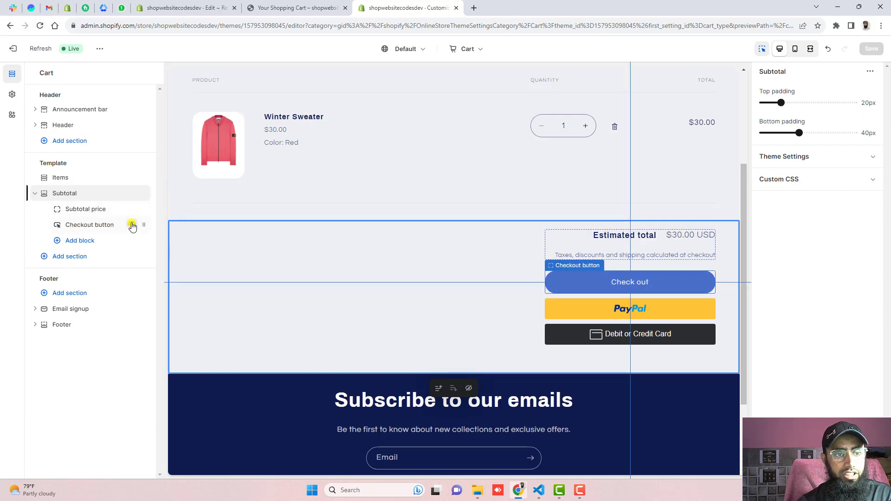
{"action": "left_click", "coordinate": [133, 224]}
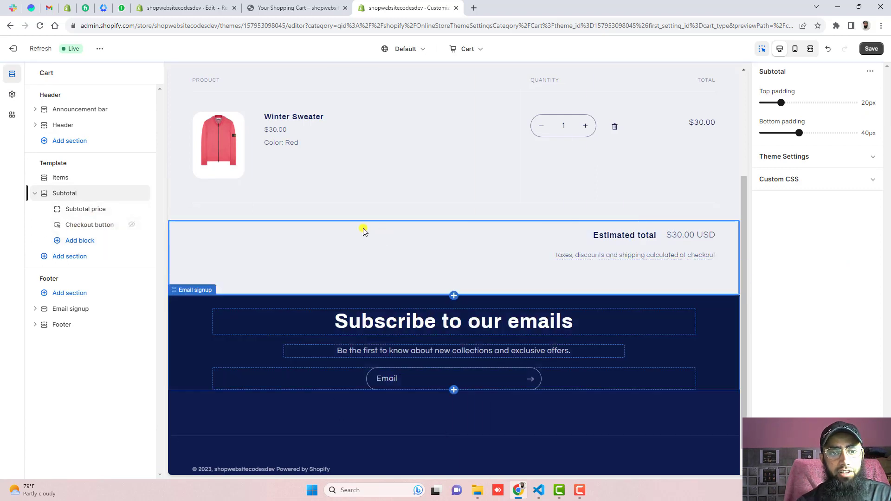
{"action": "left_click", "coordinate": [871, 48]}
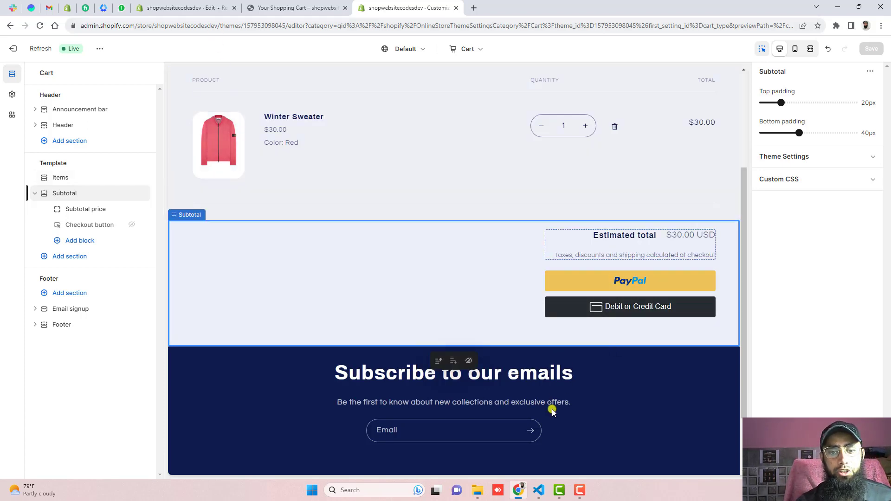
Open only-credit-card.txt from the paypal-buttons-refresh folder in VS Code and select all its code.
{"action": "left_click", "coordinate": [477, 490]}
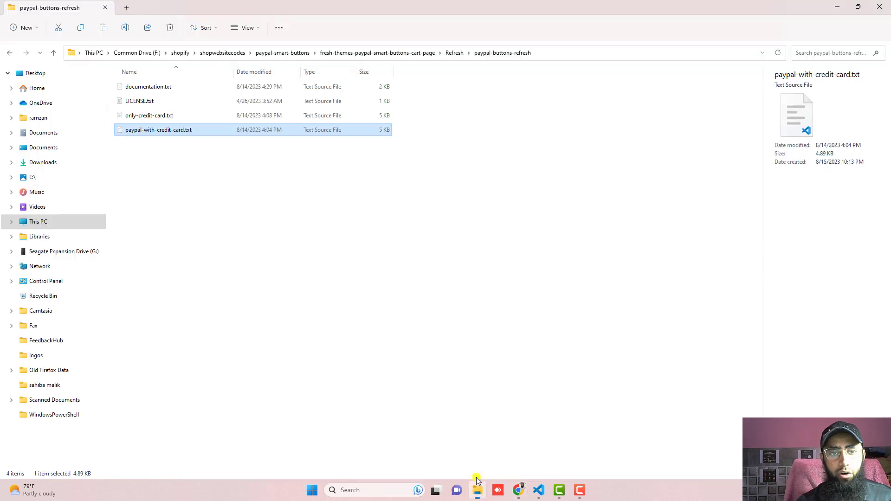
{"action": "double_click", "coordinate": [147, 116]}
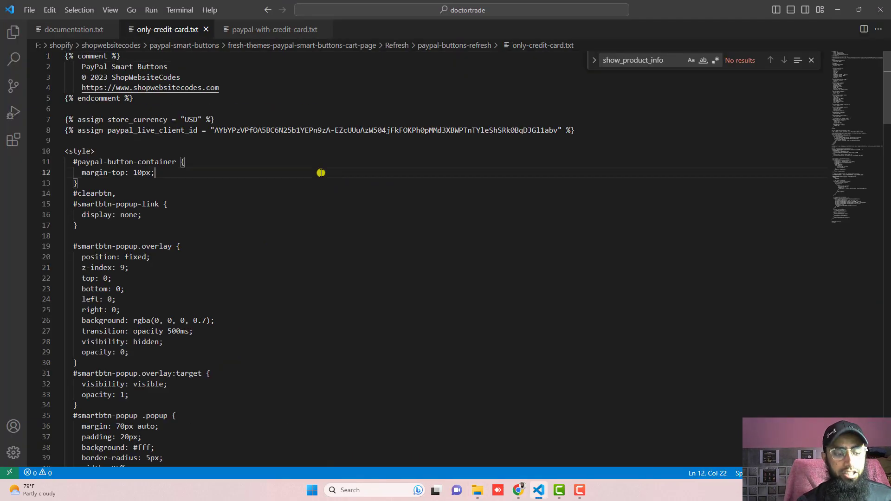
{"action": "key", "text": "ctrl+a"}
{"action": "key", "text": "ctrl+c"}
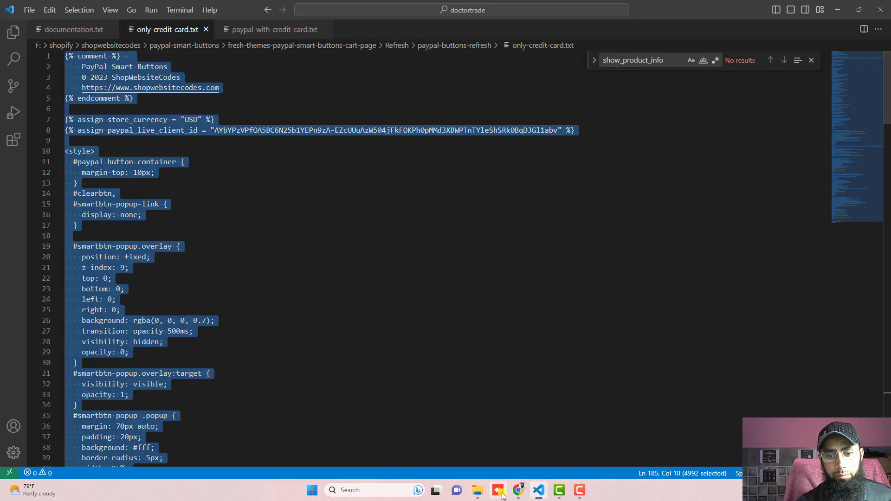
{"action": "left_click", "coordinate": [518, 490]}
Replace the paypal-smart-buttons.liquid snippet with the card-only code and reload the cart to preview it.
{"action": "left_click", "coordinate": [186, 7]}
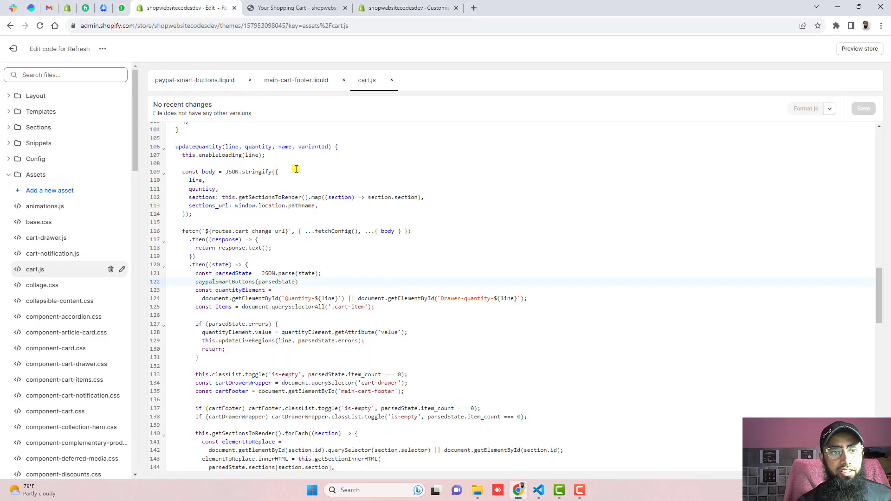
{"action": "left_click", "coordinate": [197, 79]}
{"action": "left_click", "coordinate": [317, 228]}
{"action": "key", "text": "ctrl+a"}
{"action": "key", "text": "ctrl+v"}
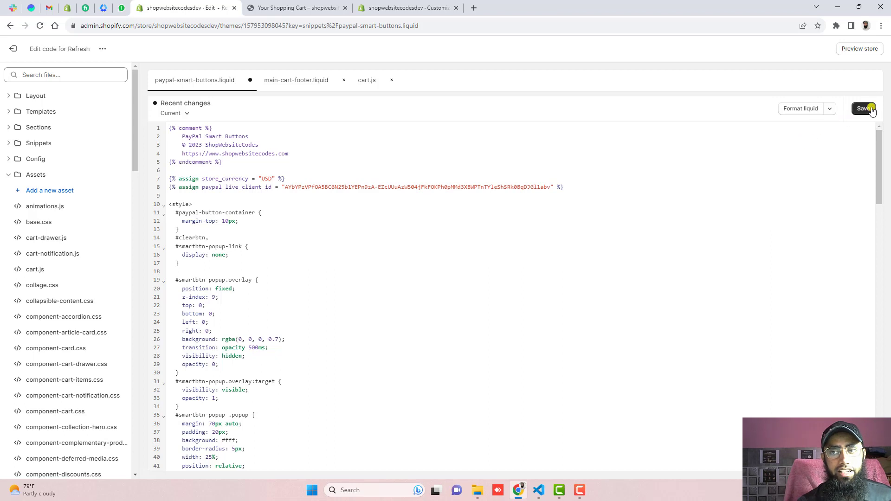
{"action": "left_click", "coordinate": [315, 8]}
{"action": "left_click", "coordinate": [40, 27]}
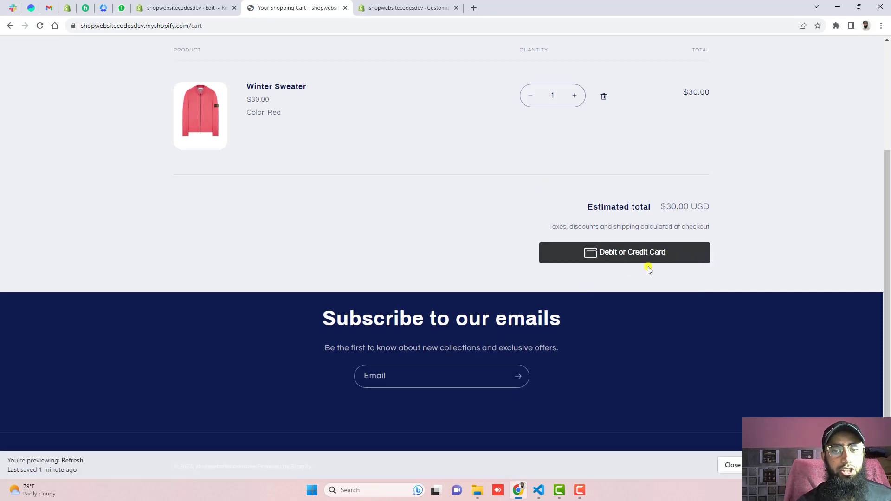
Restore the PayPal-with-card code in the snippet, save, and reload the cart to confirm both buttons.
{"action": "left_click", "coordinate": [195, 5]}
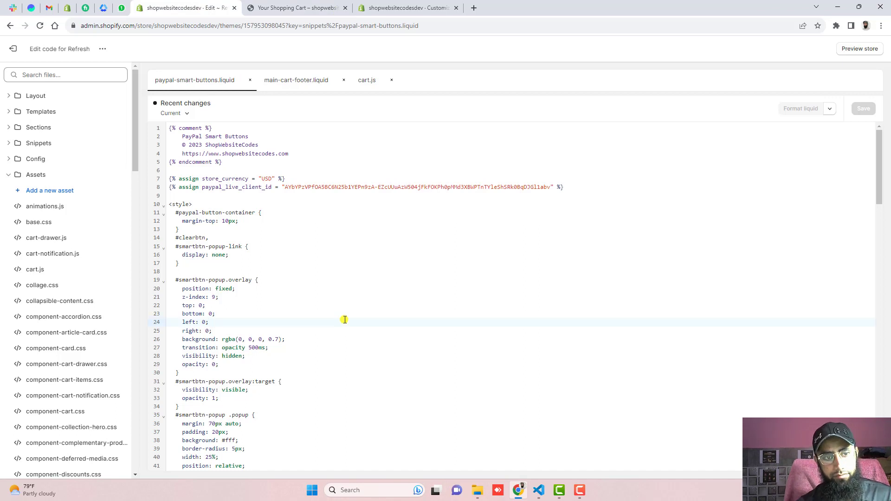
{"action": "key", "text": "ctrl+a"}
{"action": "key", "text": "ctrl+v"}
{"action": "key", "text": "ctrl+s"}
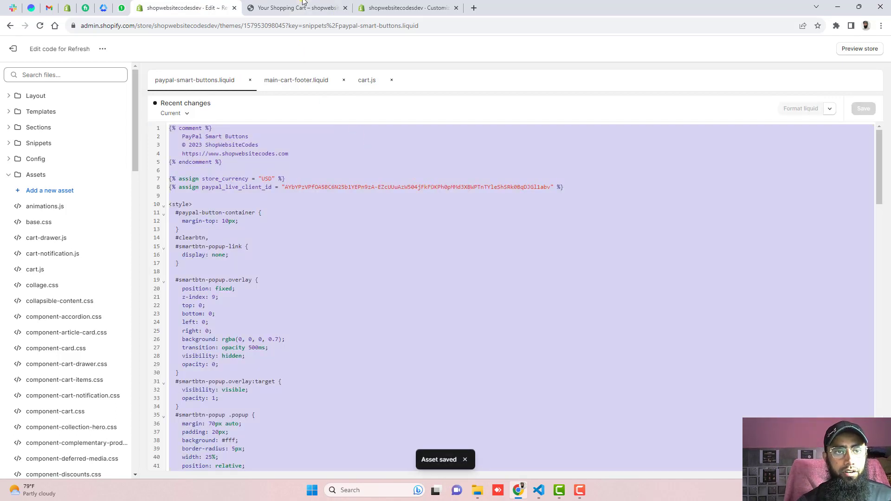
{"action": "left_click", "coordinate": [304, 5]}
{"action": "left_click", "coordinate": [41, 26]}
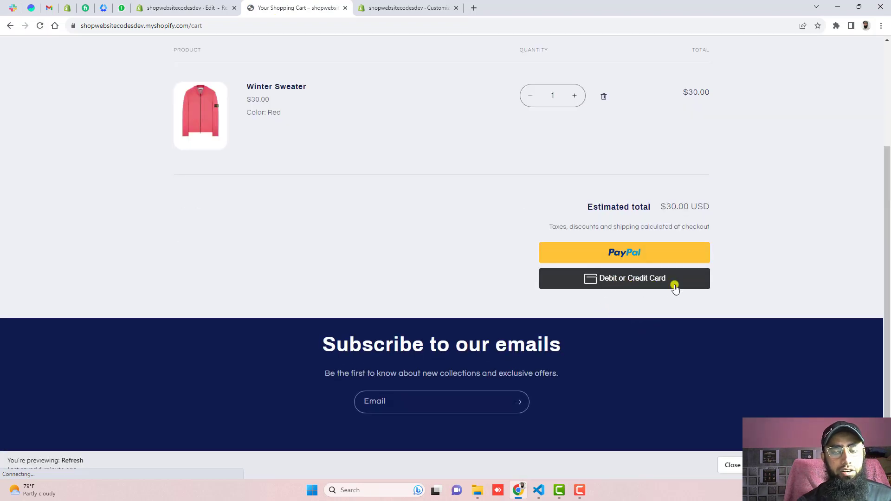
{"action": "right_click", "coordinate": [358, 155]}
{"action": "left_click", "coordinate": [412, 330]}
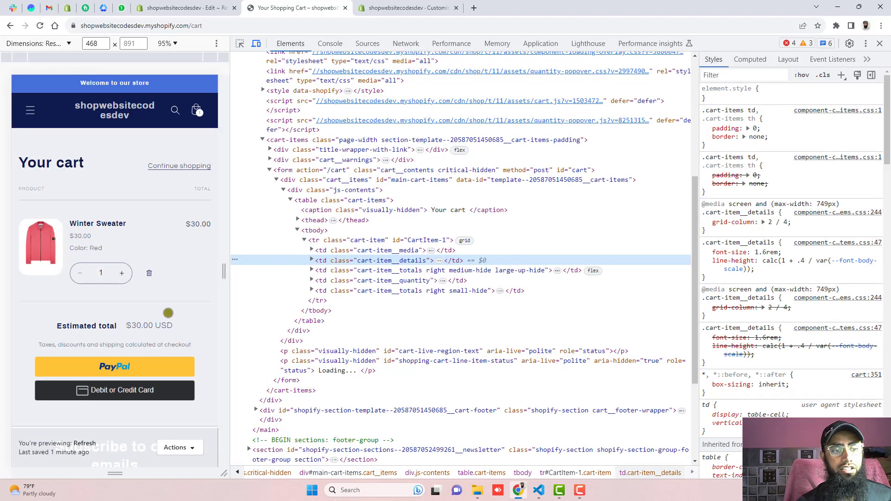
{"action": "scroll", "coordinate": [172, 297], "scroll_direction": "down", "scroll_amount": 3}
{"action": "key", "text": "F12"}
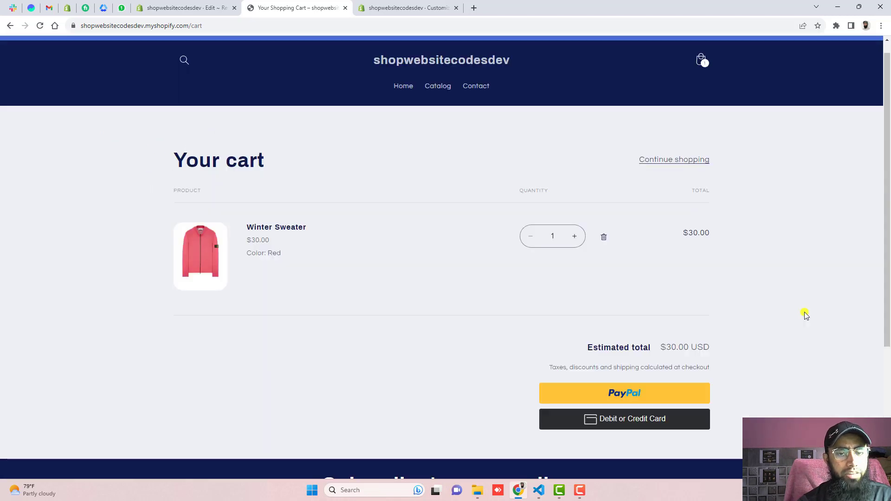